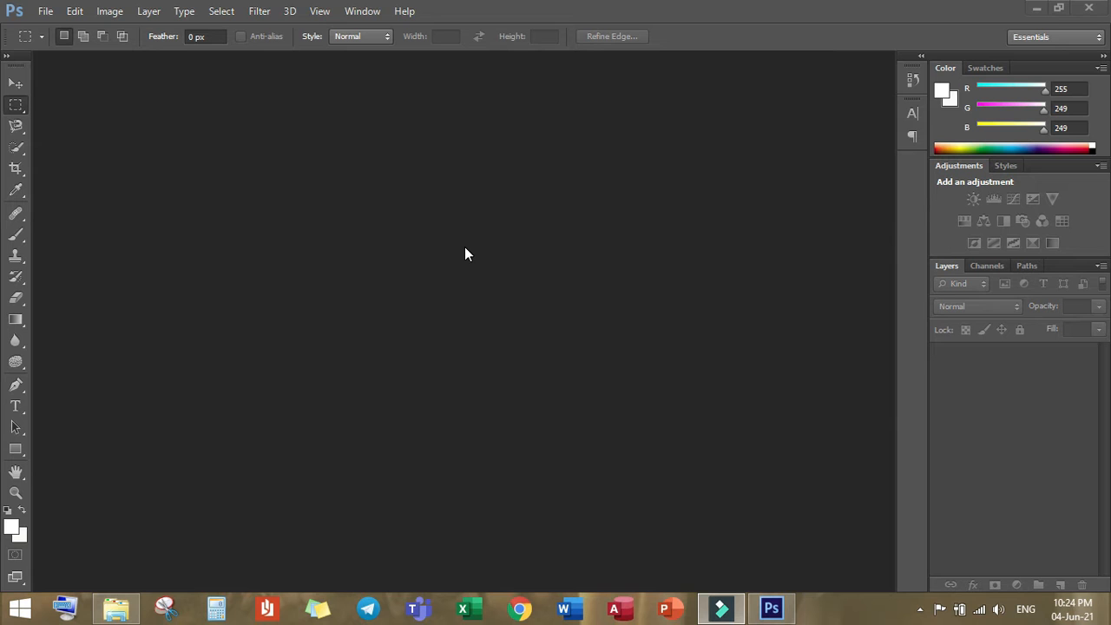
Step: Create a new white 1280 × 720 pixel document named "Photoshop thumbnail"
left_click(47, 11)
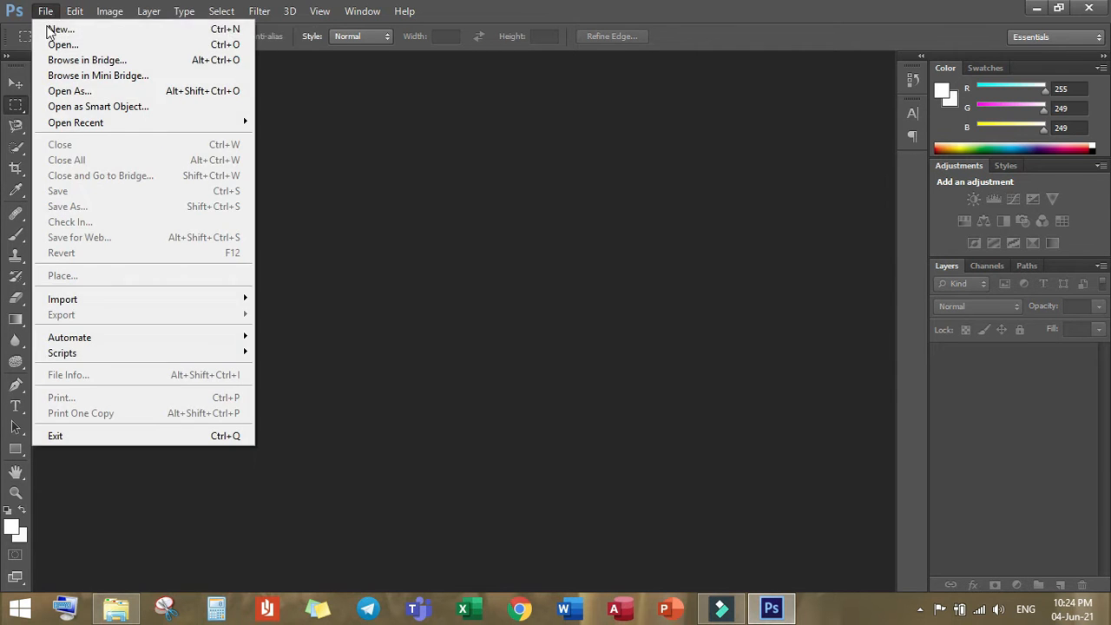
left_click(52, 29)
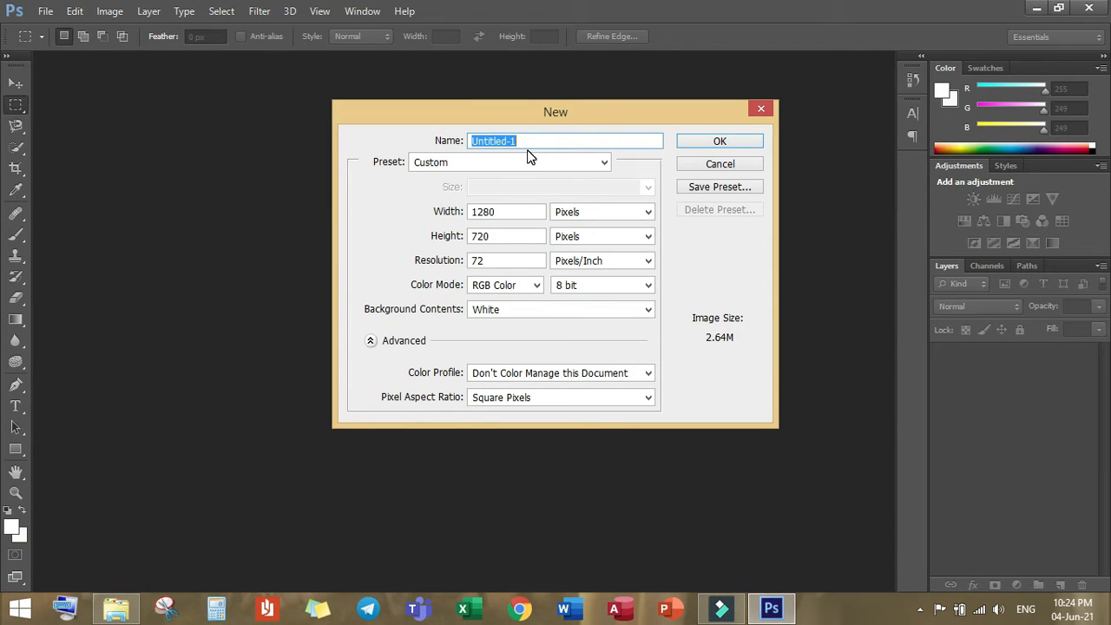
key("BackSpace")
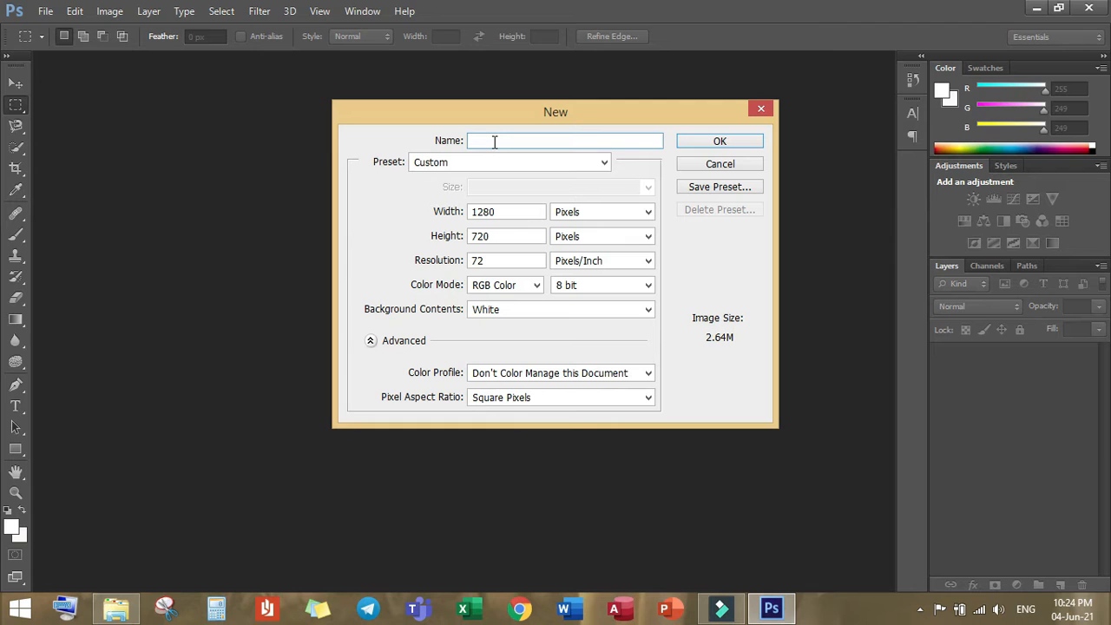
type("Photoshop thumbnail")
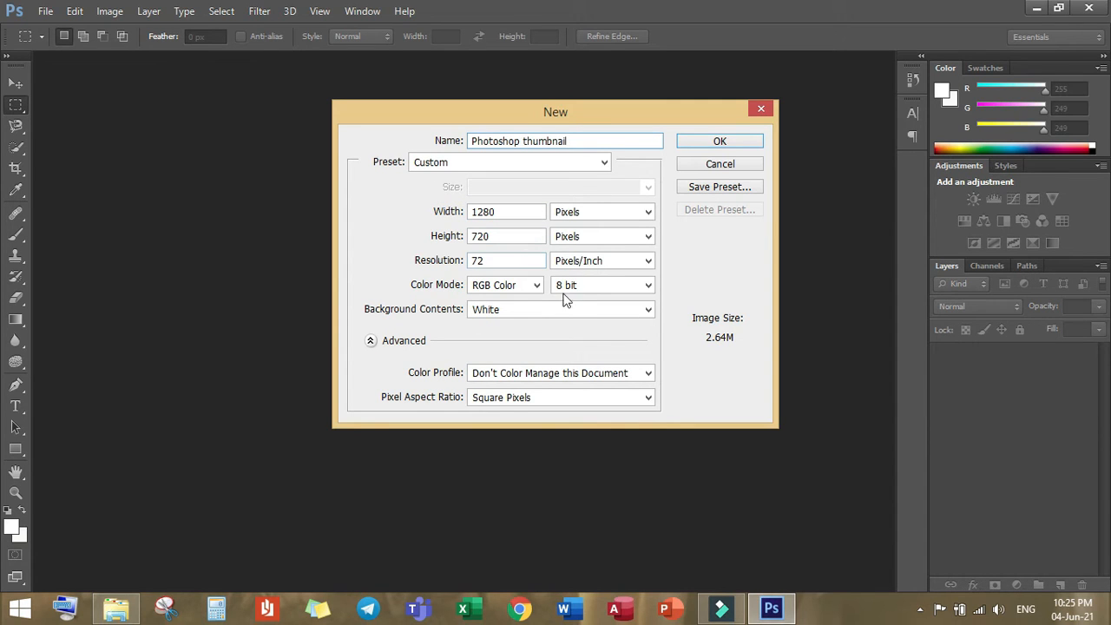
left_click(706, 144)
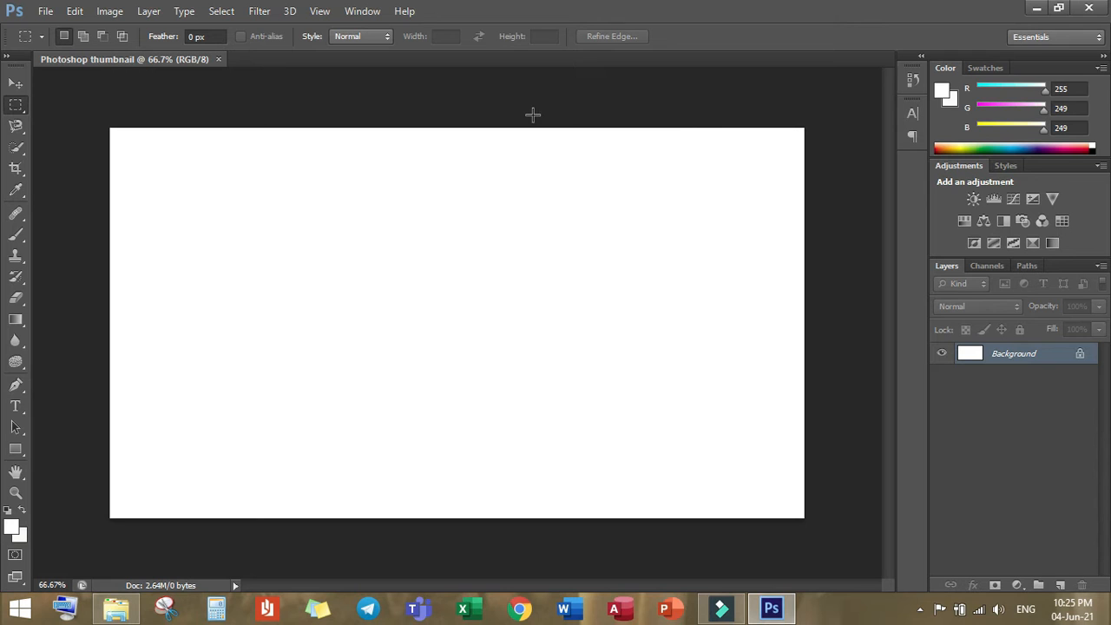
Step: Open the JPG file "Youtube thumbnail picture" from the Desktop
left_click(54, 10)
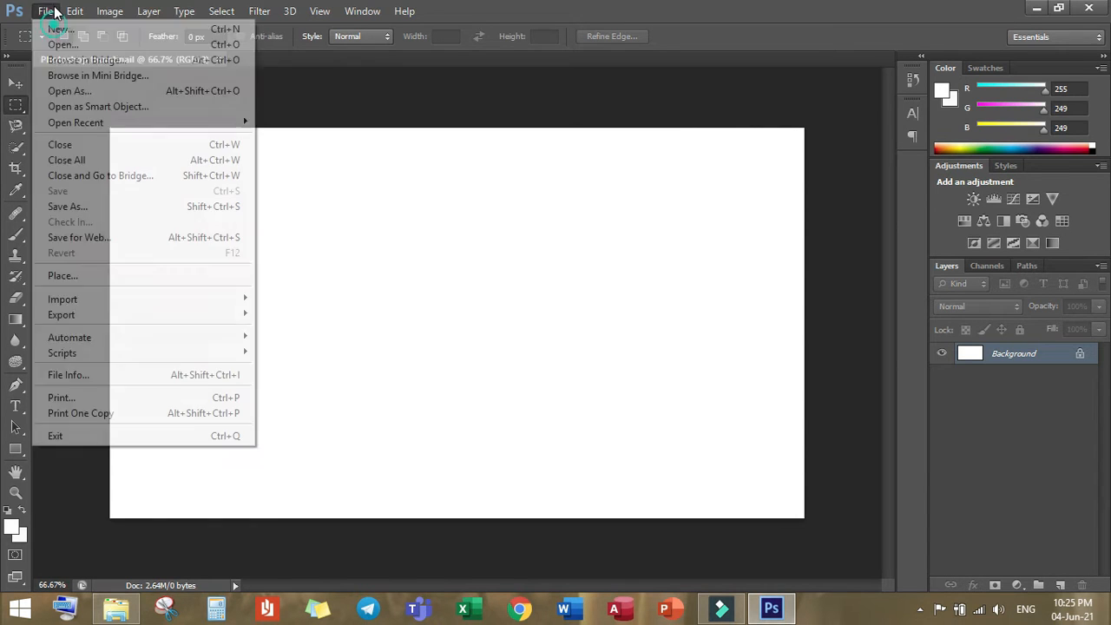
left_click(72, 44)
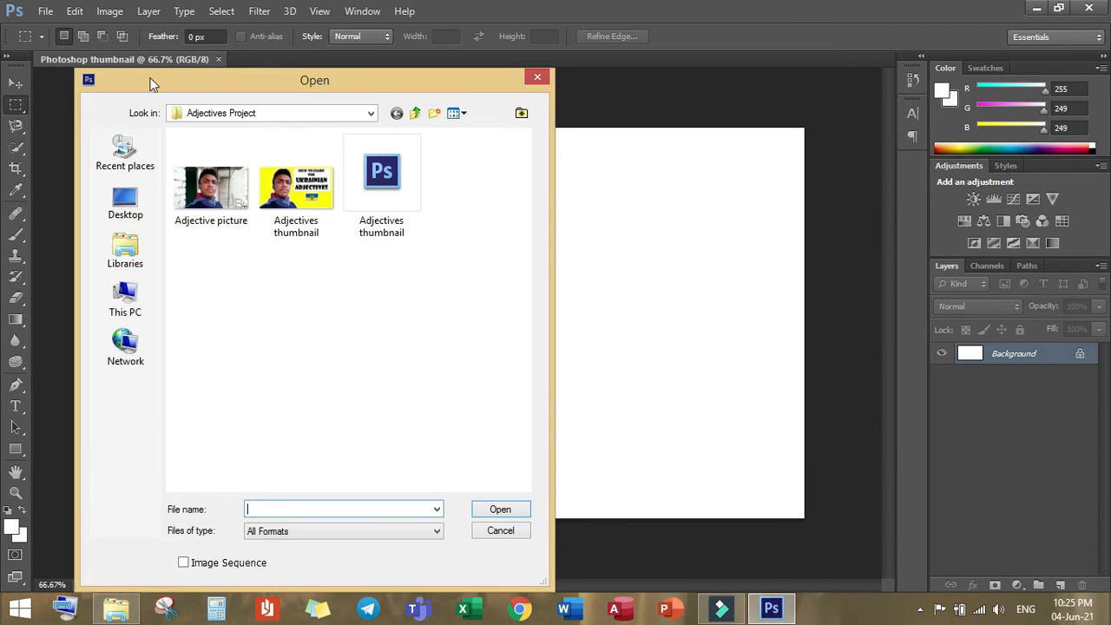
left_click(136, 206)
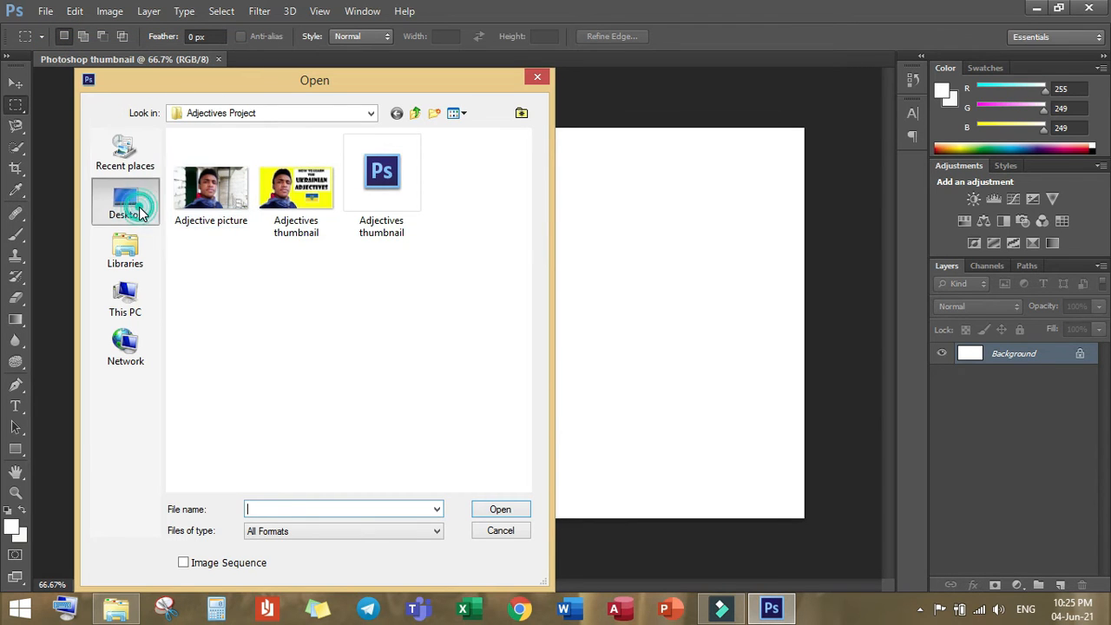
left_click_drag(527, 234, 521, 484)
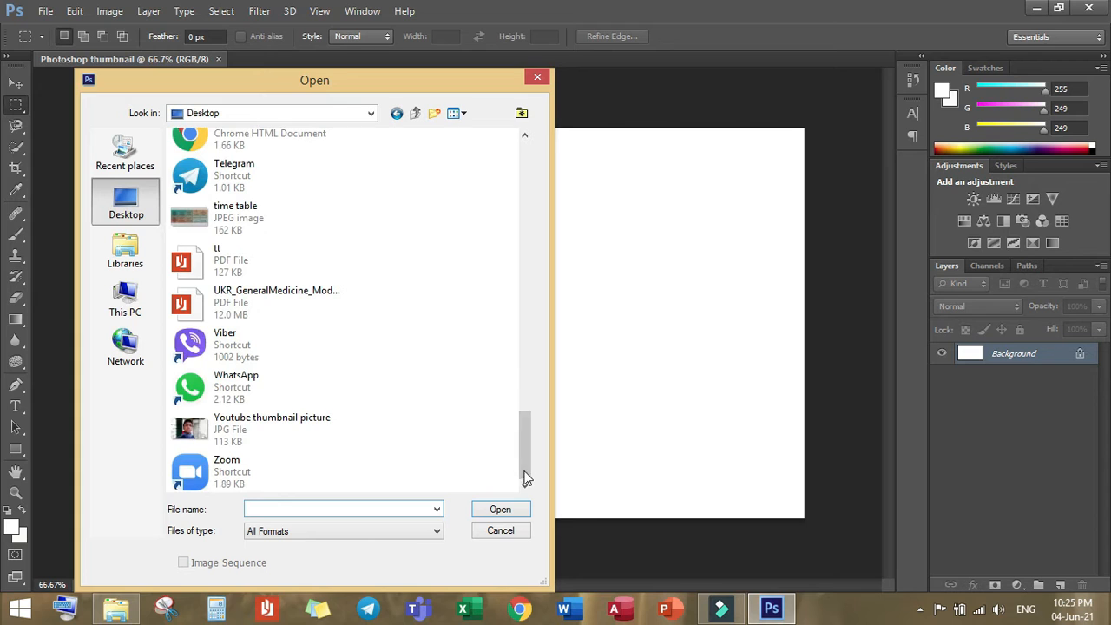
left_click(269, 431)
left_click(492, 512)
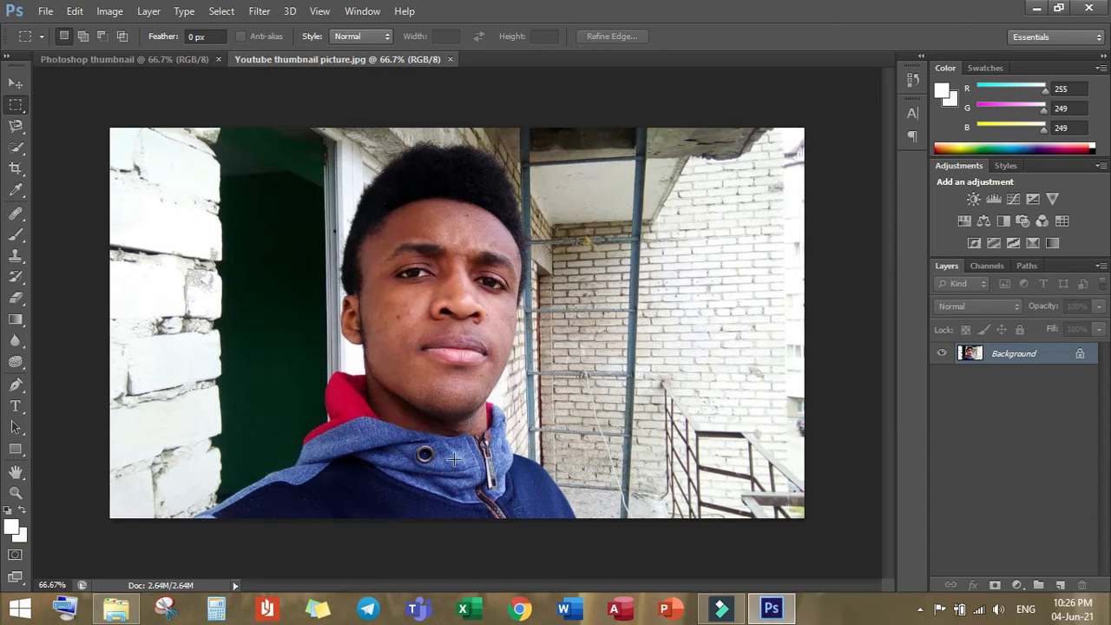
Step: Copy the photo's layer from its own floating window into the Photoshop thumbnail document, and close the photo's window
left_click_drag(300, 61, 128, 209)
left_click_drag(59, 181, 7, 358)
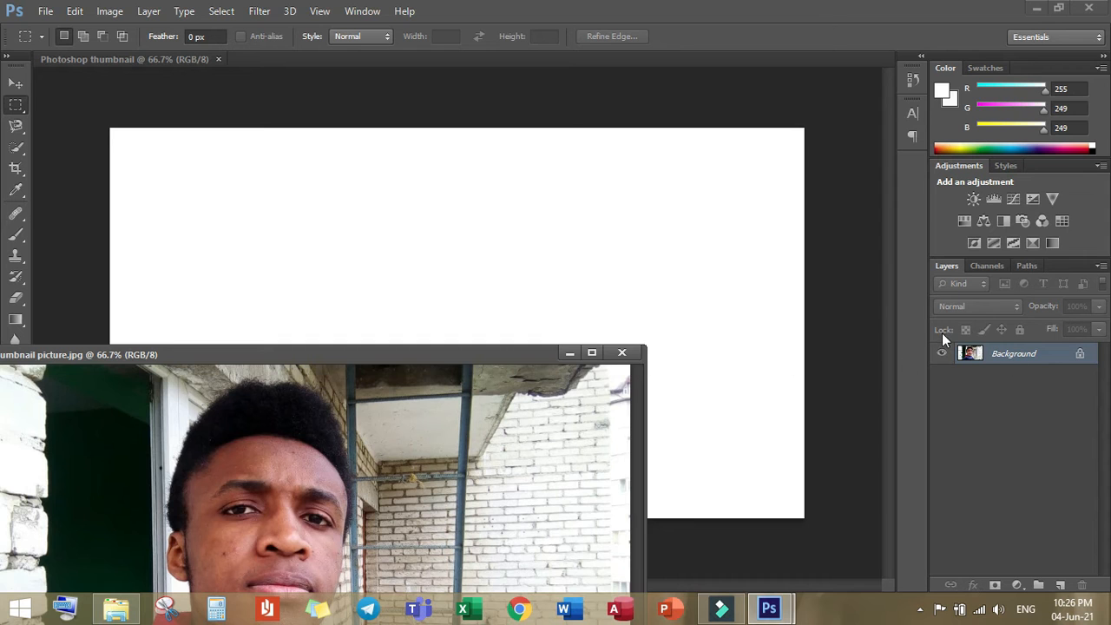
left_click_drag(984, 356, 425, 218)
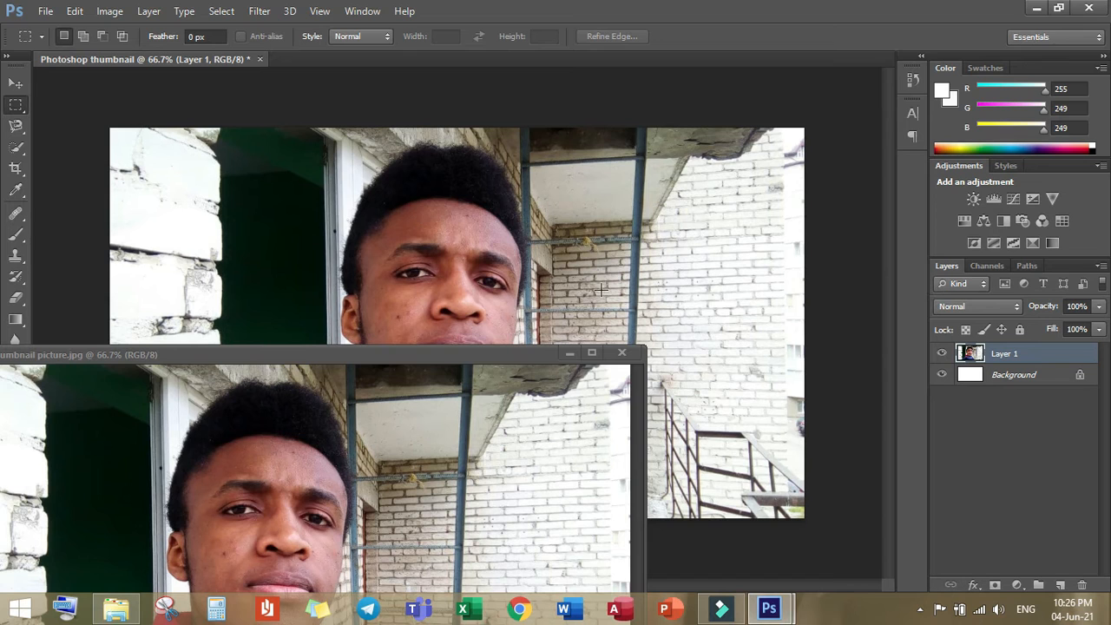
left_click(622, 352)
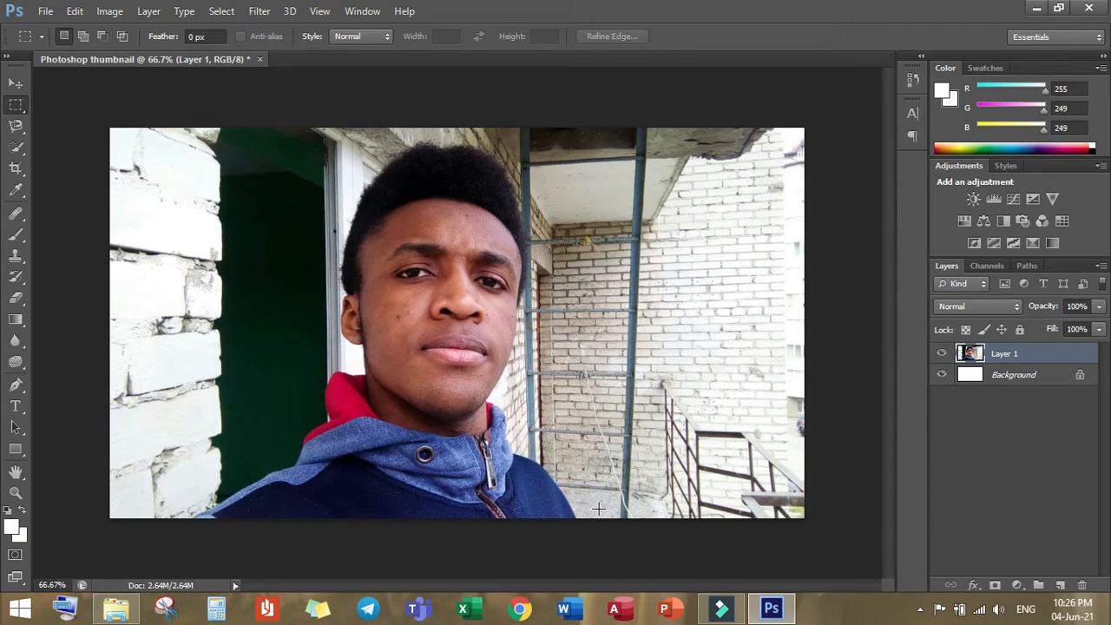
Step: Select the person's hair, face and jacket, including the far shoulder, with the Quick Selection tool
left_click(17, 147)
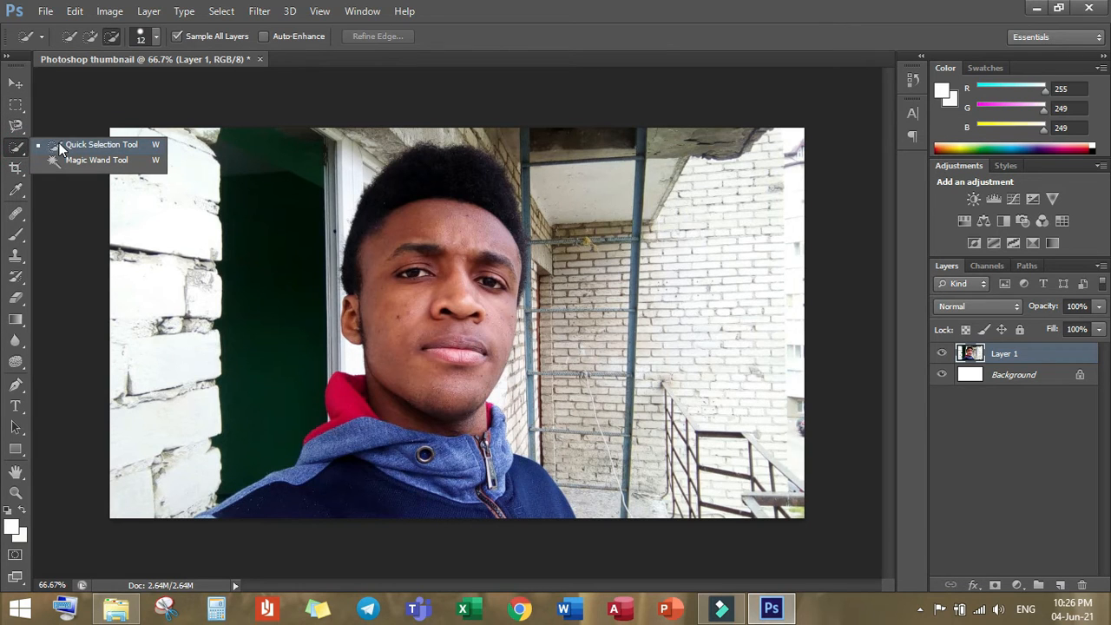
left_click(21, 149)
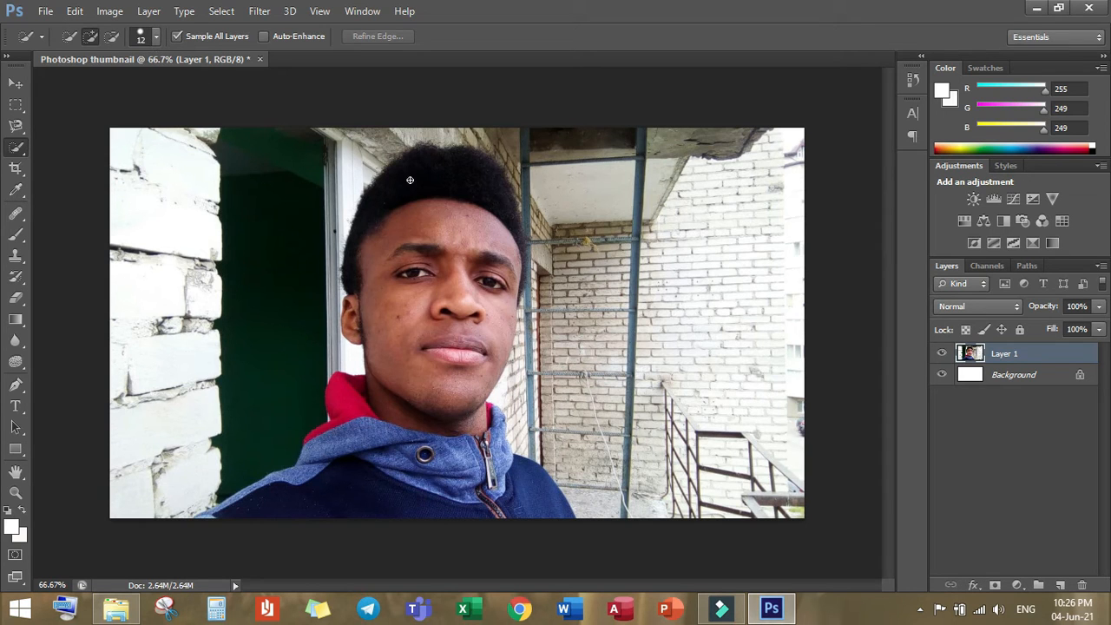
mouse_move(421, 153)
left_mouse_down()
mouse_move(452, 204)
mouse_move(413, 286)
mouse_move(406, 424)
mouse_move(385, 461)
mouse_move(395, 435)
mouse_move(373, 456)
mouse_move(382, 477)
mouse_move(397, 334)
mouse_move(478, 149)
left_mouse_up()
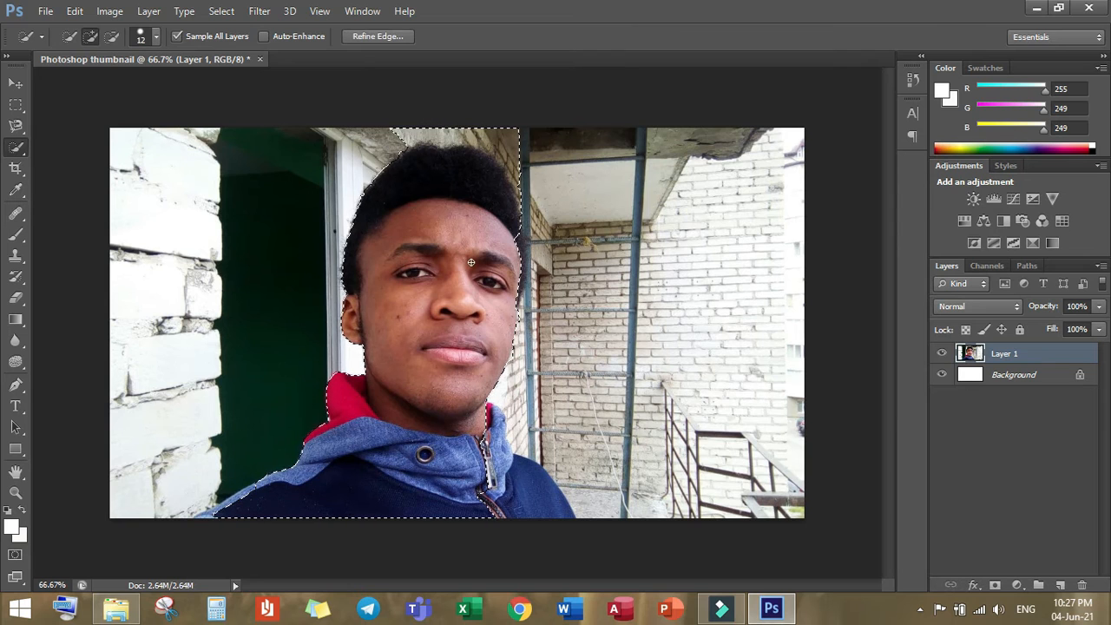
left_click_drag(537, 485, 543, 502)
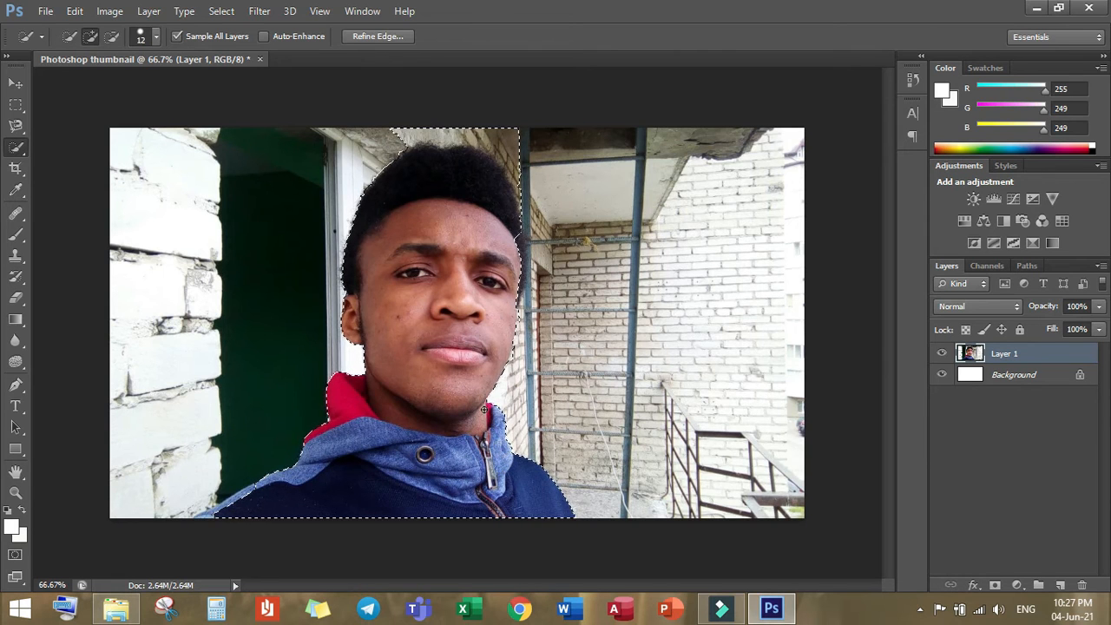
Step: Subtract the wall area above the person's hair from the selection
left_click(114, 36)
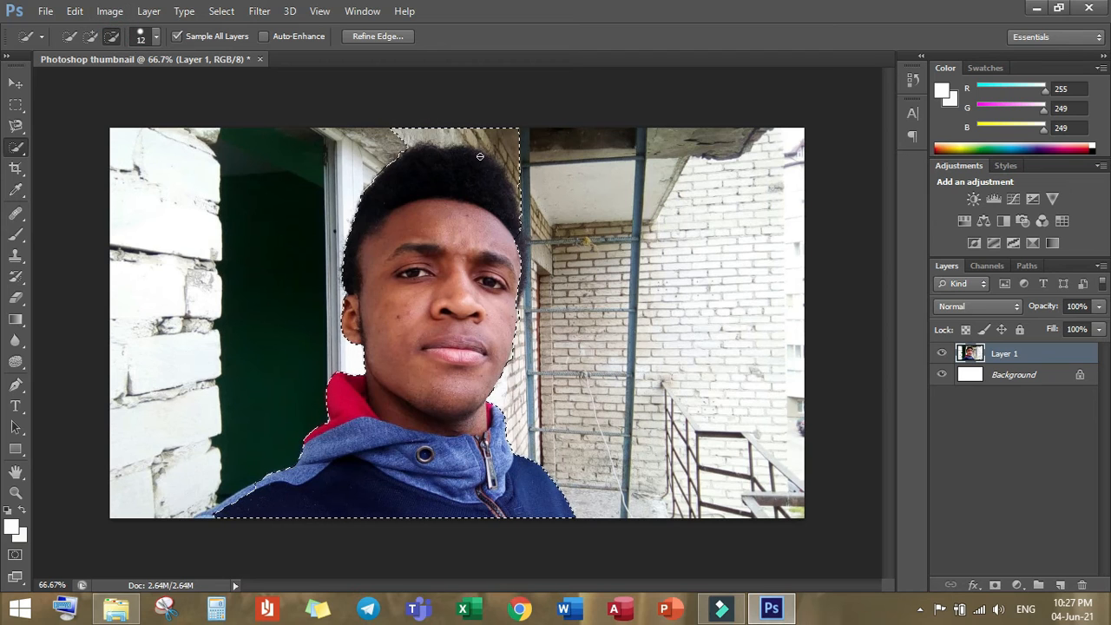
left_click(573, 150)
mouse_move(516, 155)
left_mouse_down()
mouse_move(459, 137)
mouse_move(498, 114)
mouse_move(521, 128)
mouse_move(394, 132)
left_mouse_up()
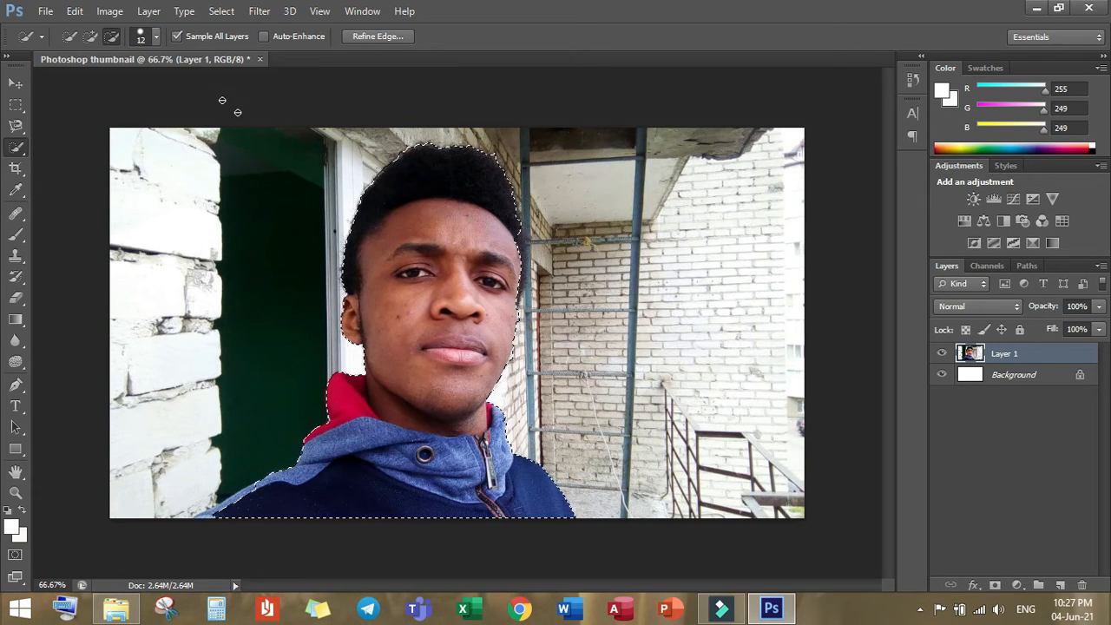
Step: Touch up the selection outline beside the temple and at the tip of the sleeve by adding and subtracting small areas
left_click(90, 36)
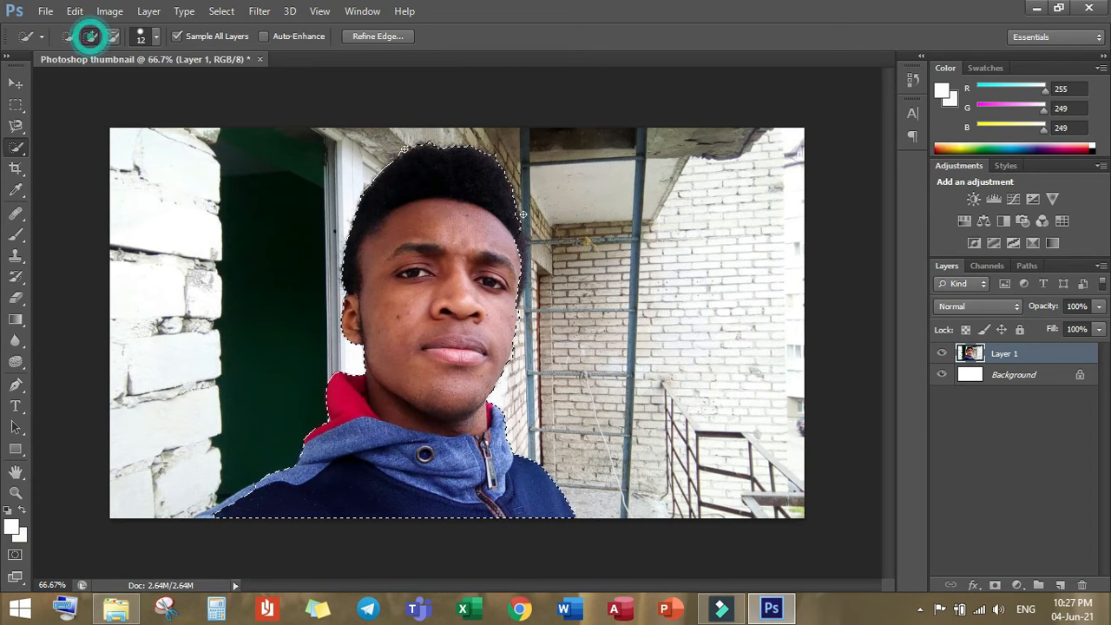
left_click(528, 267)
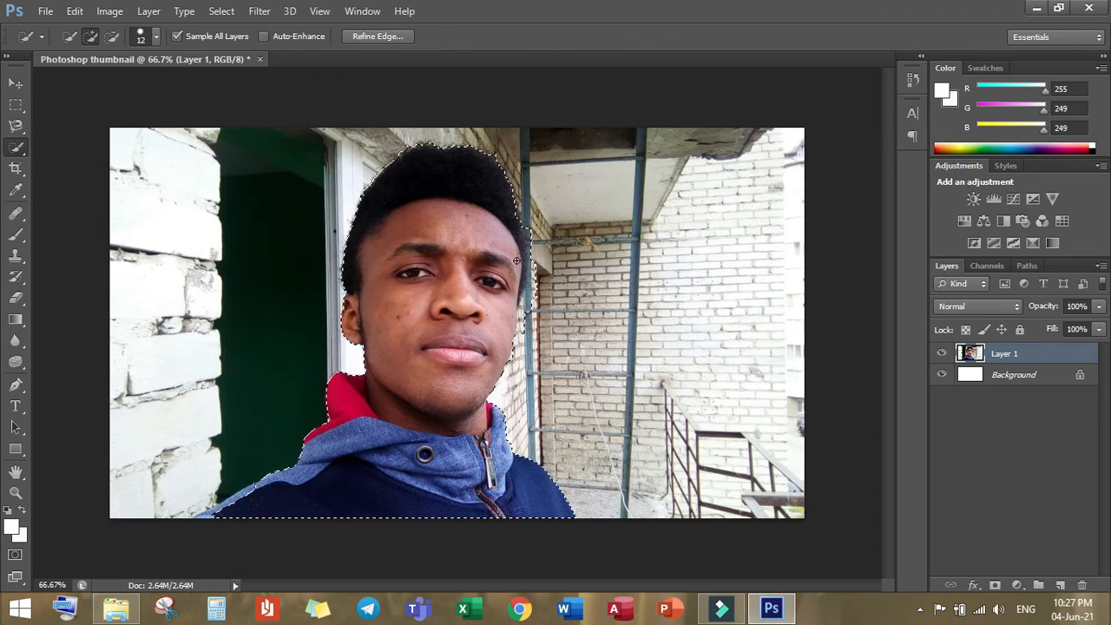
left_click(111, 36)
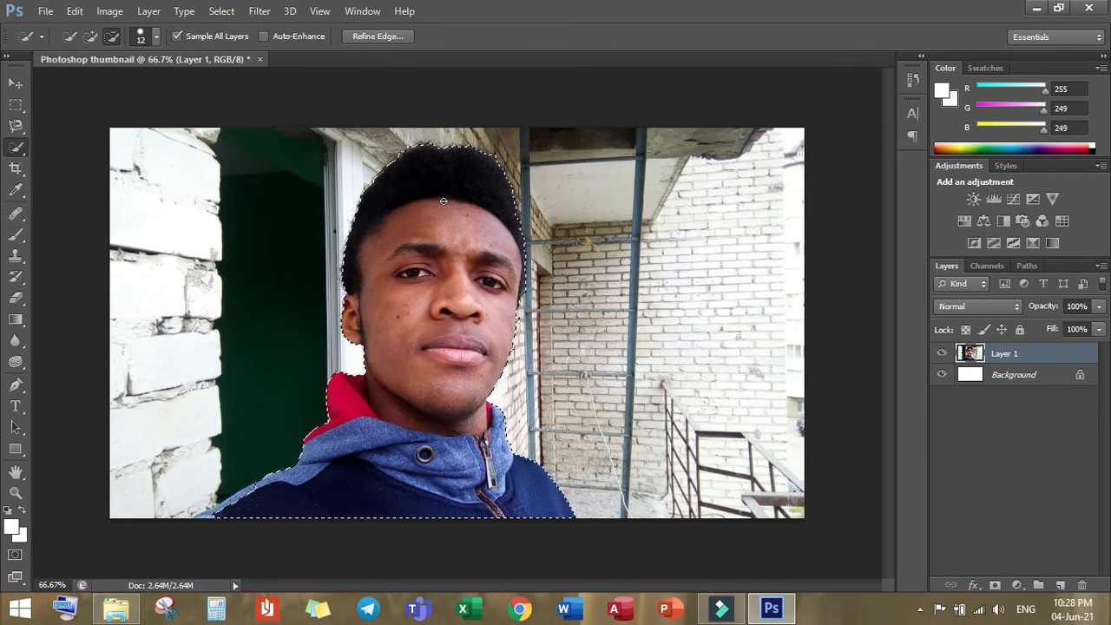
left_click(90, 39)
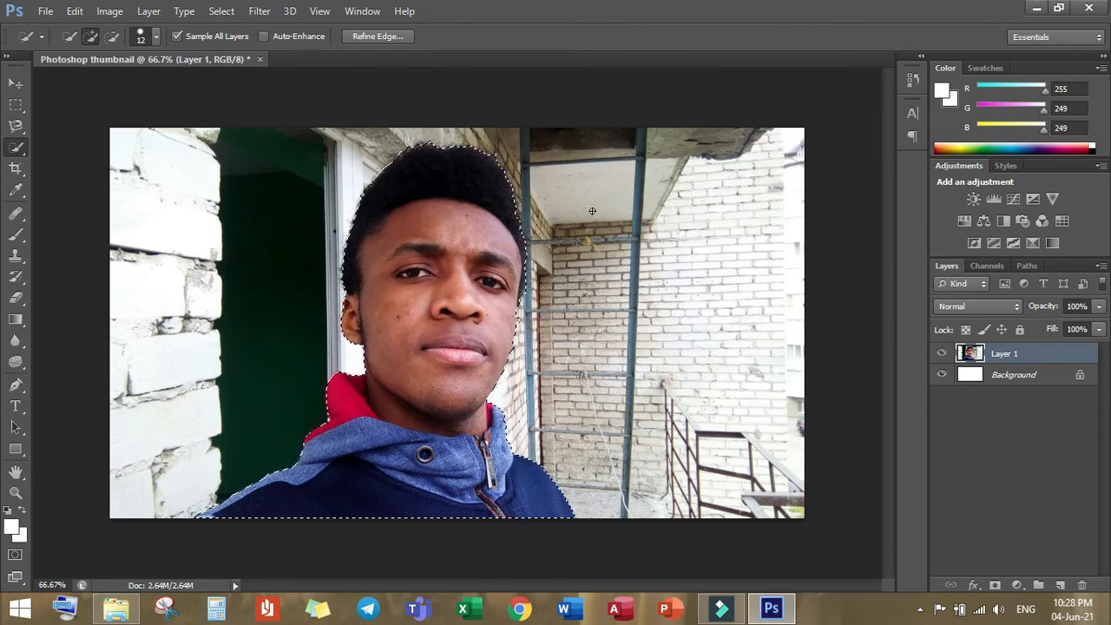
Step: Refine the selection's edge with Smooth 33 and Shift Edge -53%, and apply it as a selection
left_click(377, 36)
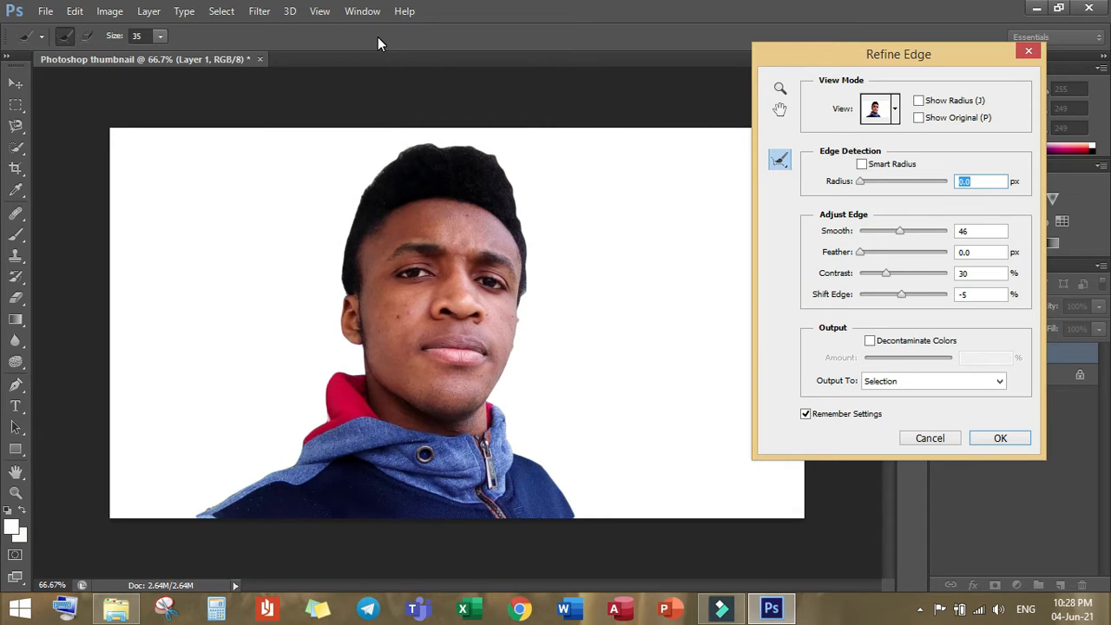
left_click(900, 233)
left_click_drag(900, 235, 892, 240)
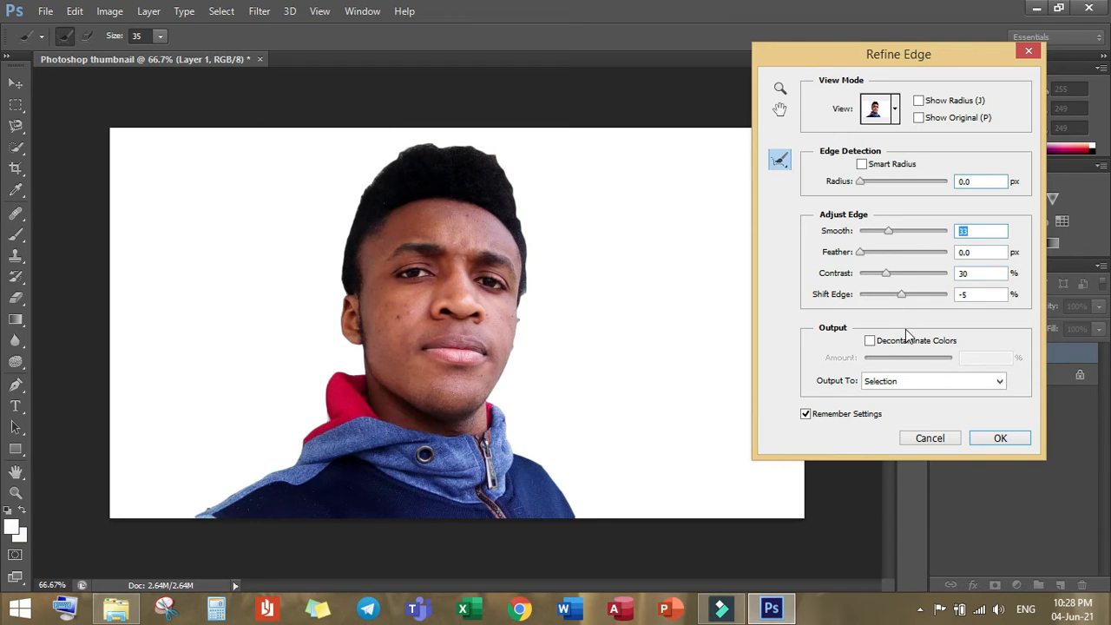
left_click_drag(902, 295, 925, 298)
left_click_drag(923, 297, 944, 298)
left_click(944, 300)
left_click_drag(945, 299, 811, 311)
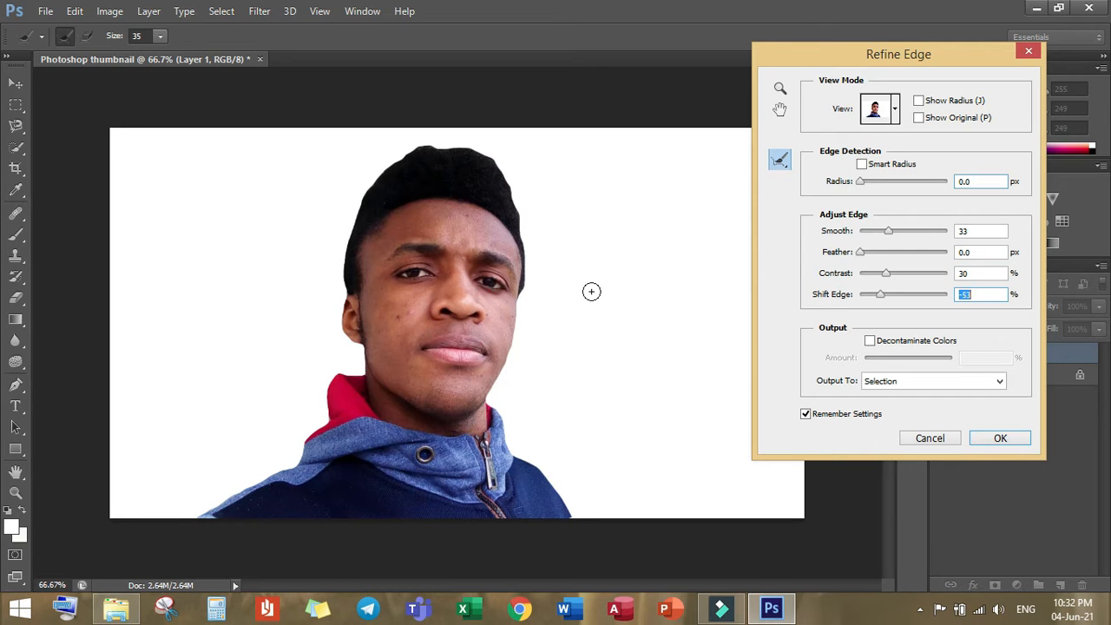
left_click(999, 438)
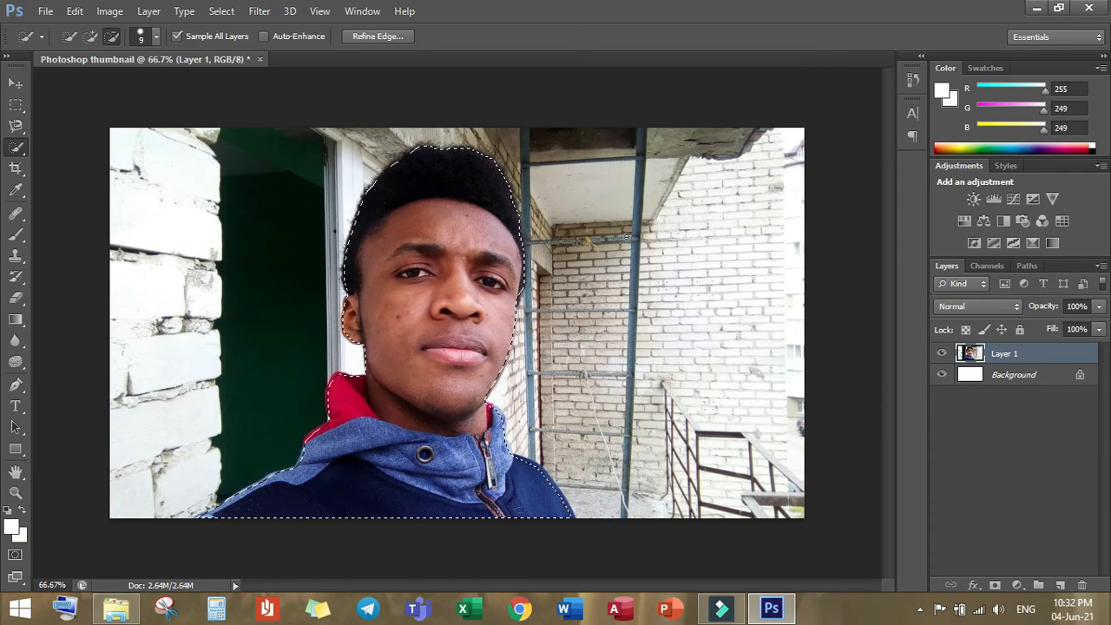
Step: Copy the selected person to a new layer and hide the original photo in Layer 1
right_click(619, 233)
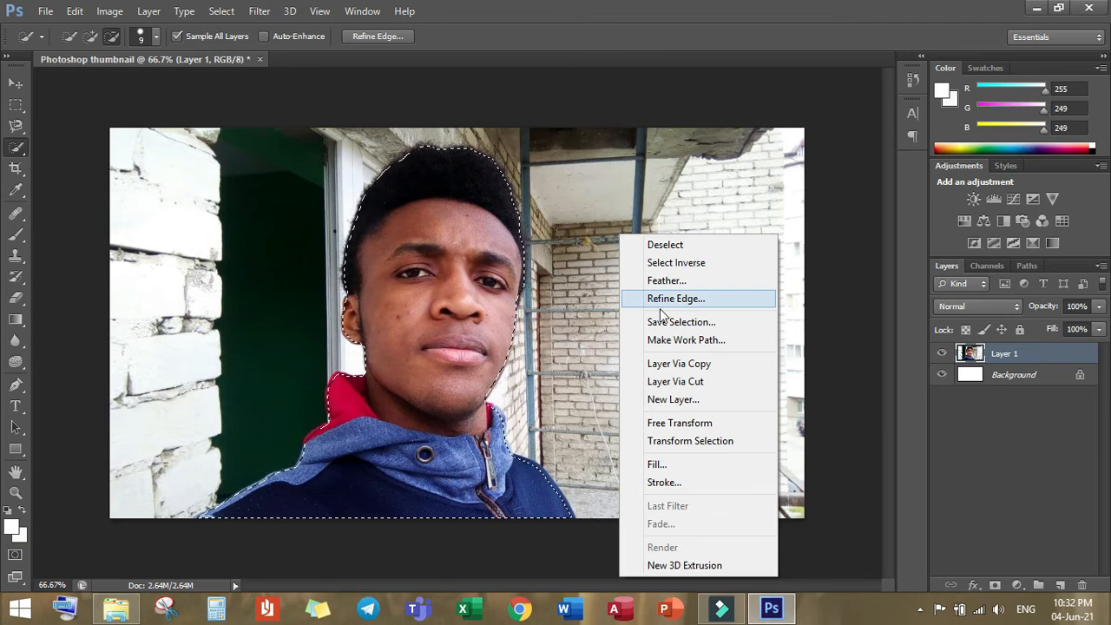
left_click(685, 363)
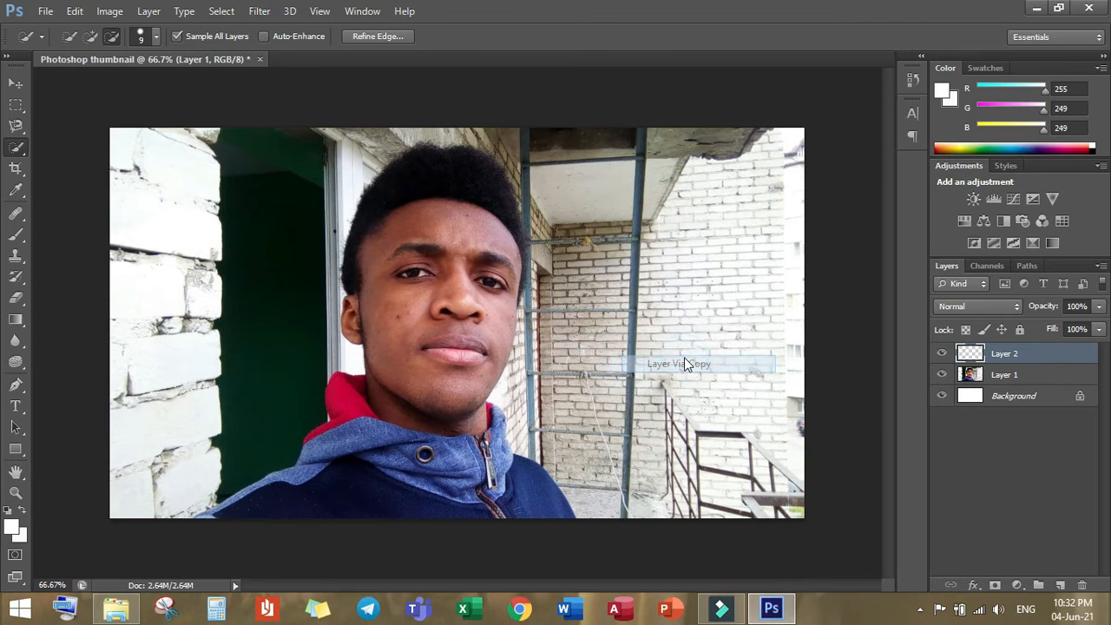
left_click(942, 374)
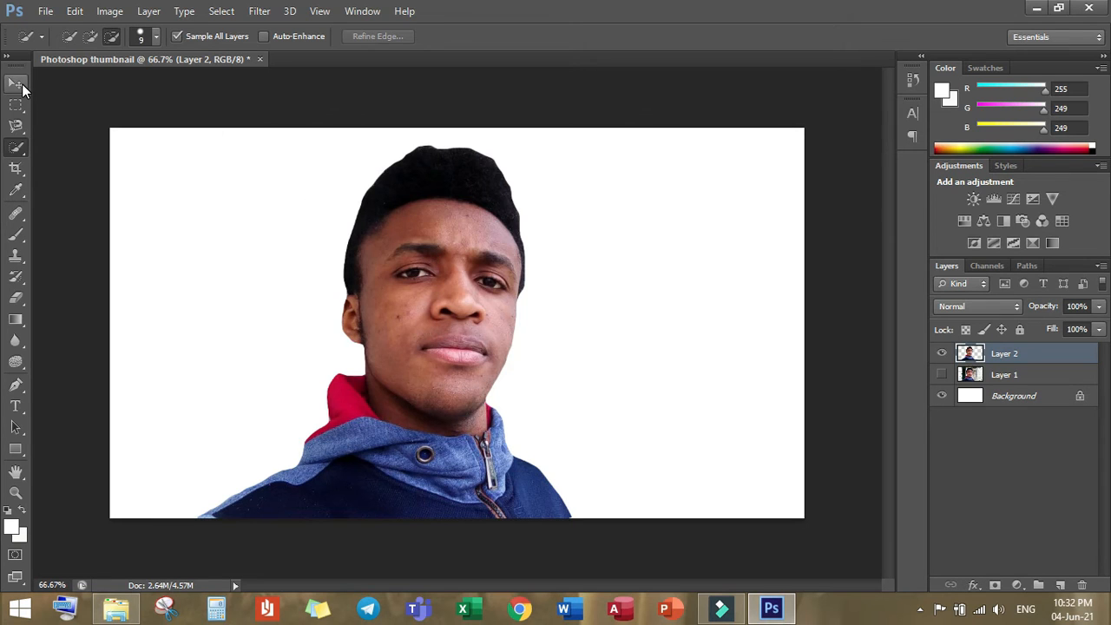
Step: Move the cut-out person toward the left edge of the canvas so the sleeve reaches the lower-left corner
left_click(21, 85)
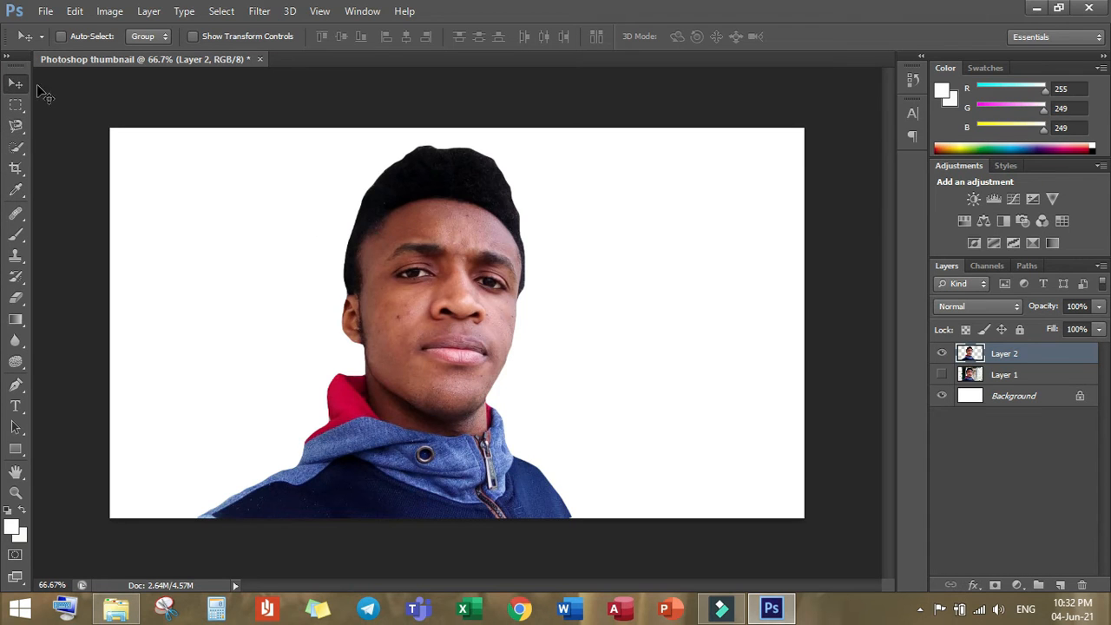
left_click_drag(387, 221, 286, 229)
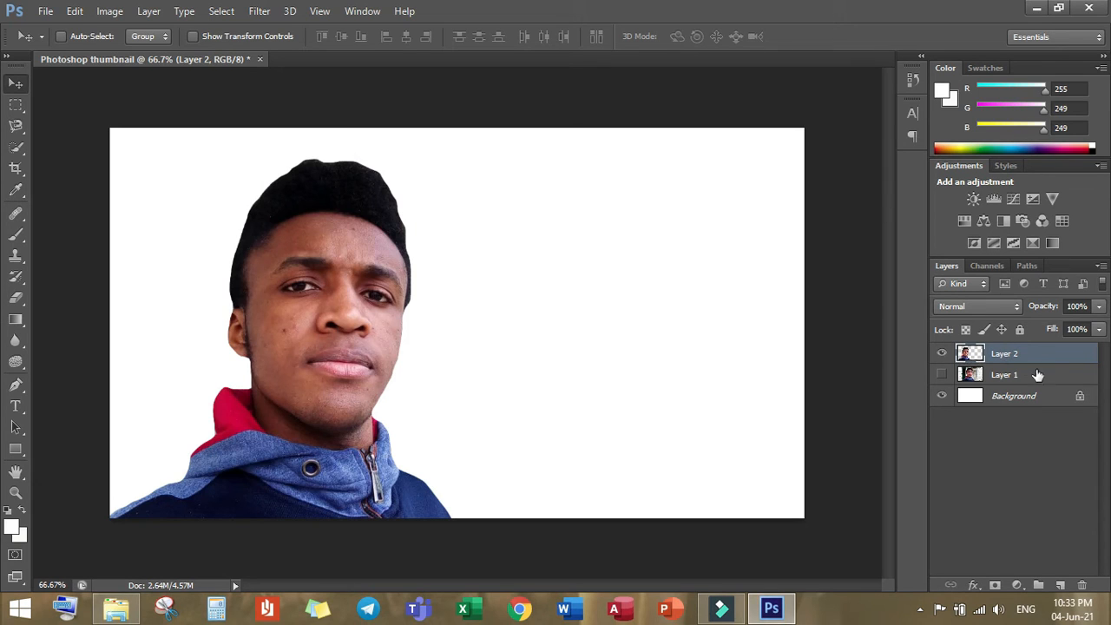
Step: Add a Solid Color fill layer directly above Layer 1, named Color Fill 1, with the blue color 3300ff
left_click(1009, 378)
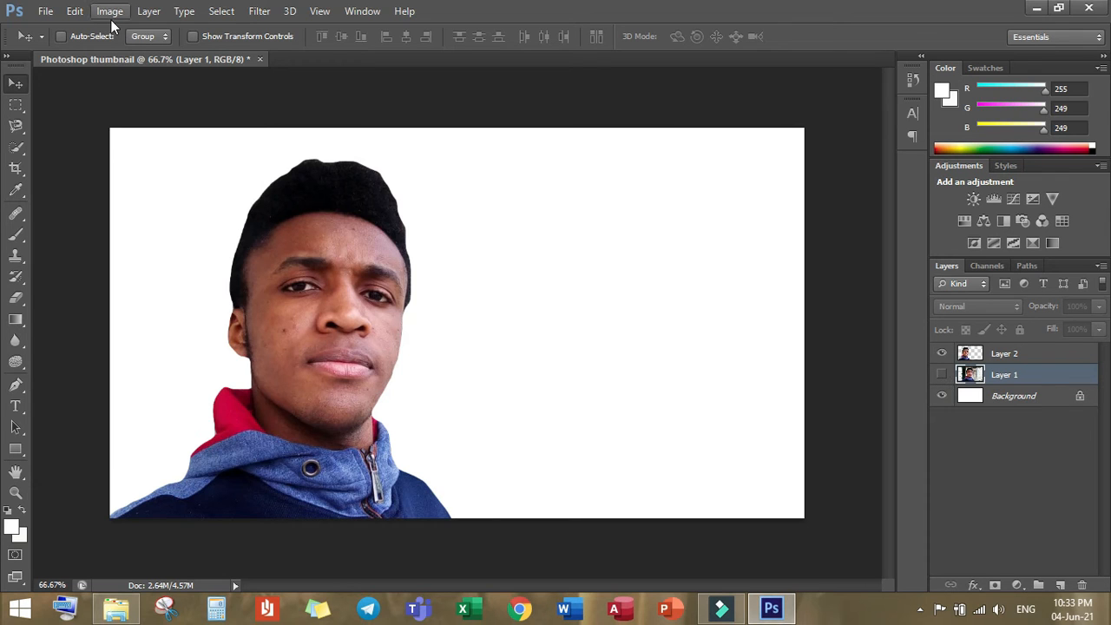
left_click(150, 12)
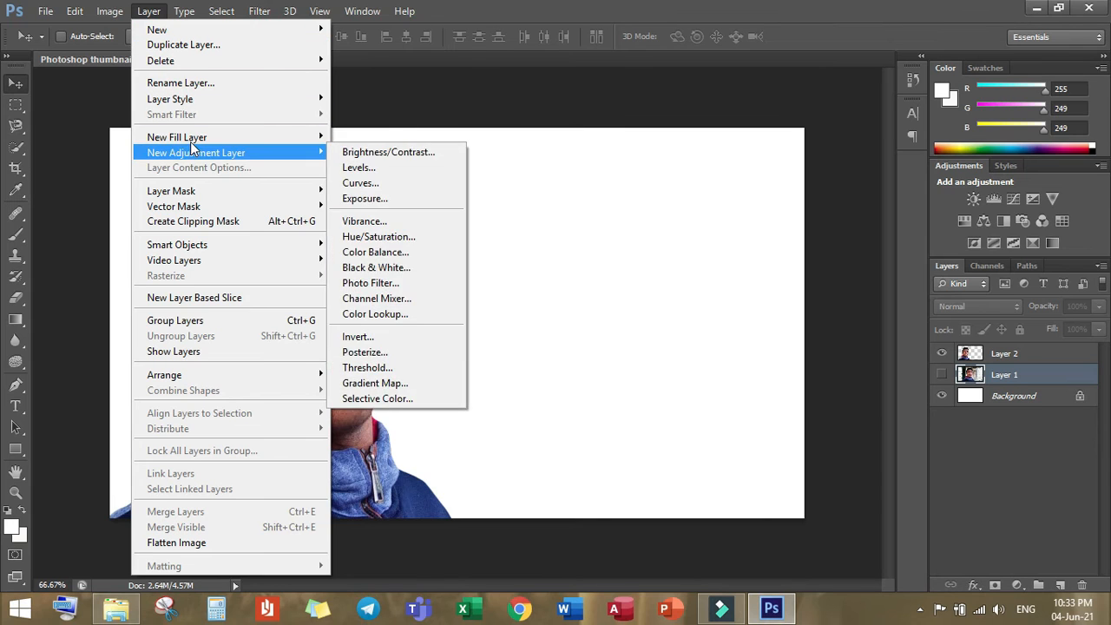
mouse_move(282, 154)
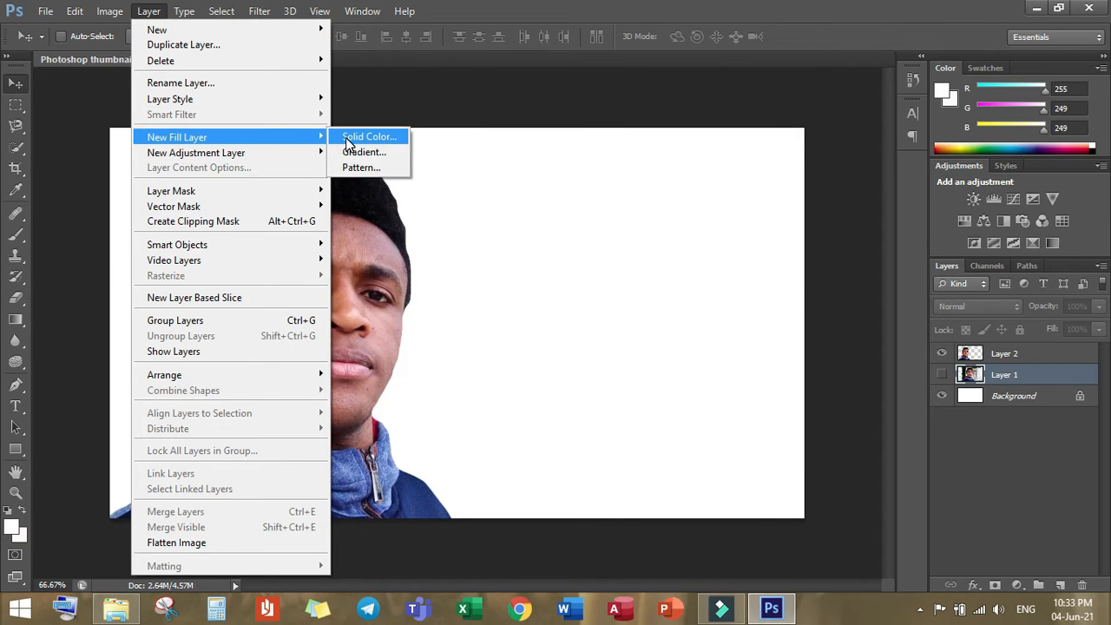
left_click(346, 140)
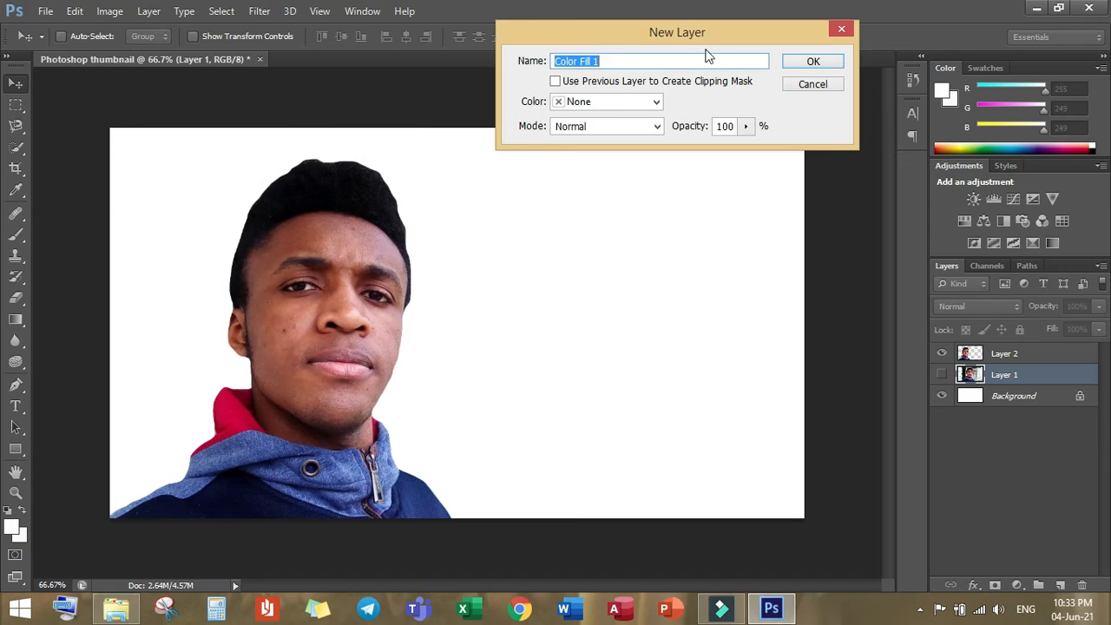
left_click(810, 63)
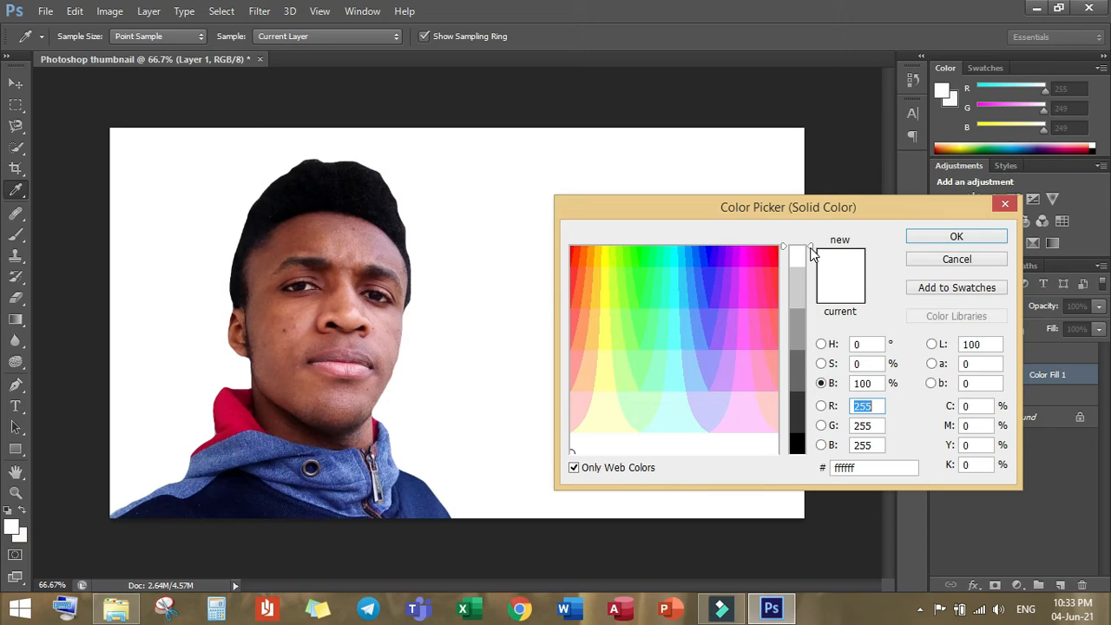
mouse_move(811, 247)
left_mouse_down()
mouse_move(802, 300)
mouse_move(804, 244)
left_mouse_up()
left_click(711, 256)
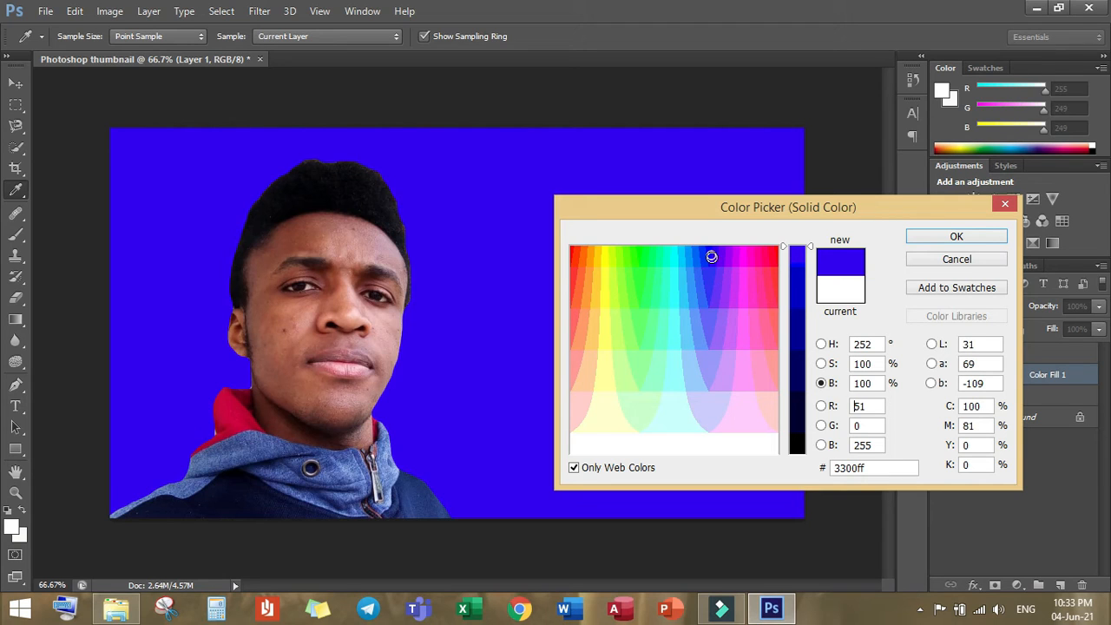
left_click(712, 254)
left_click(960, 239)
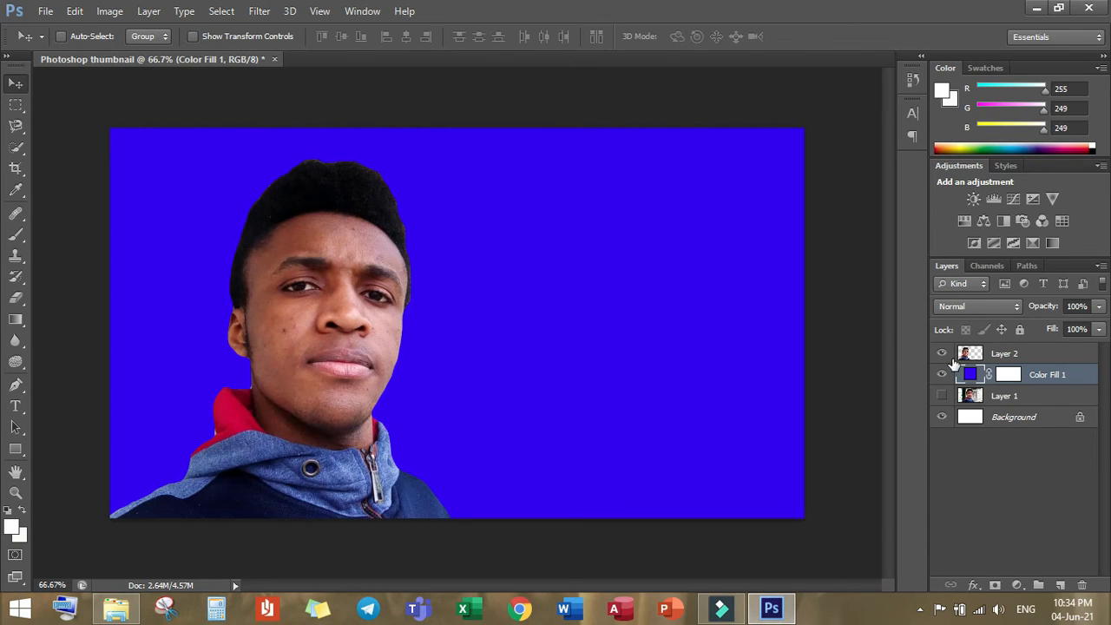
Step: Select Layer 2 and toggle its visibility to check that it holds the cut-out person
left_click(1016, 353)
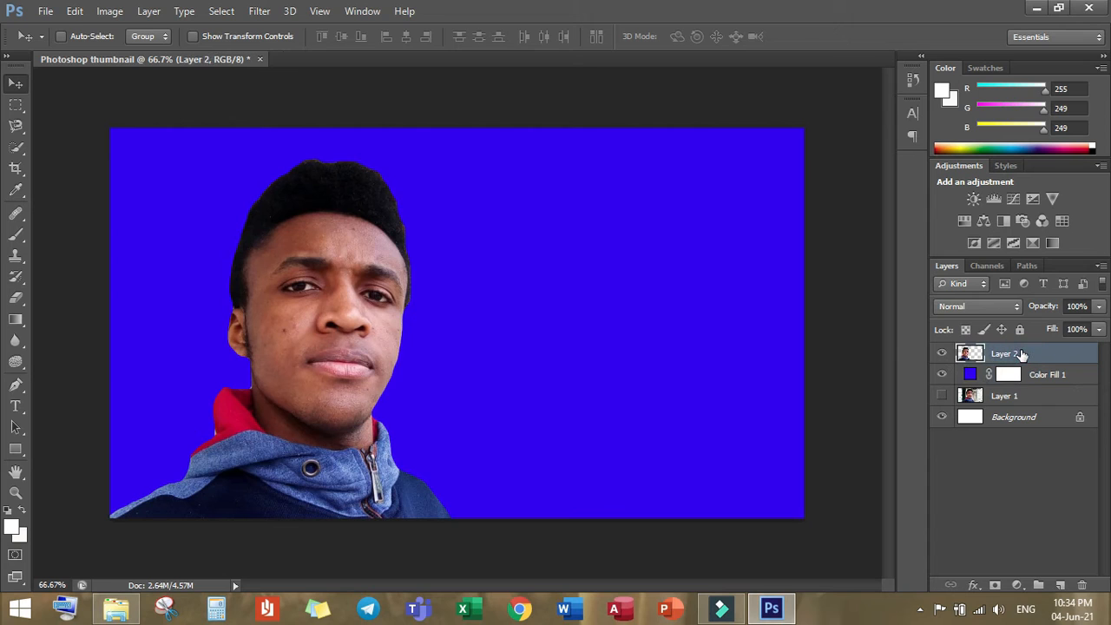
left_click(941, 373)
left_click(944, 354)
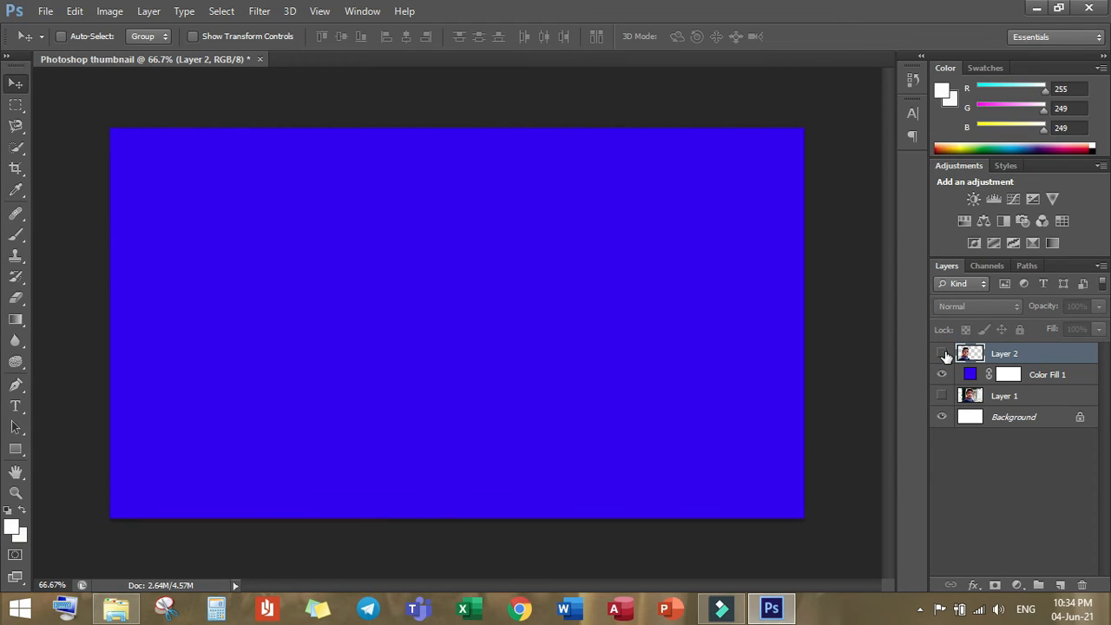
left_click(944, 354)
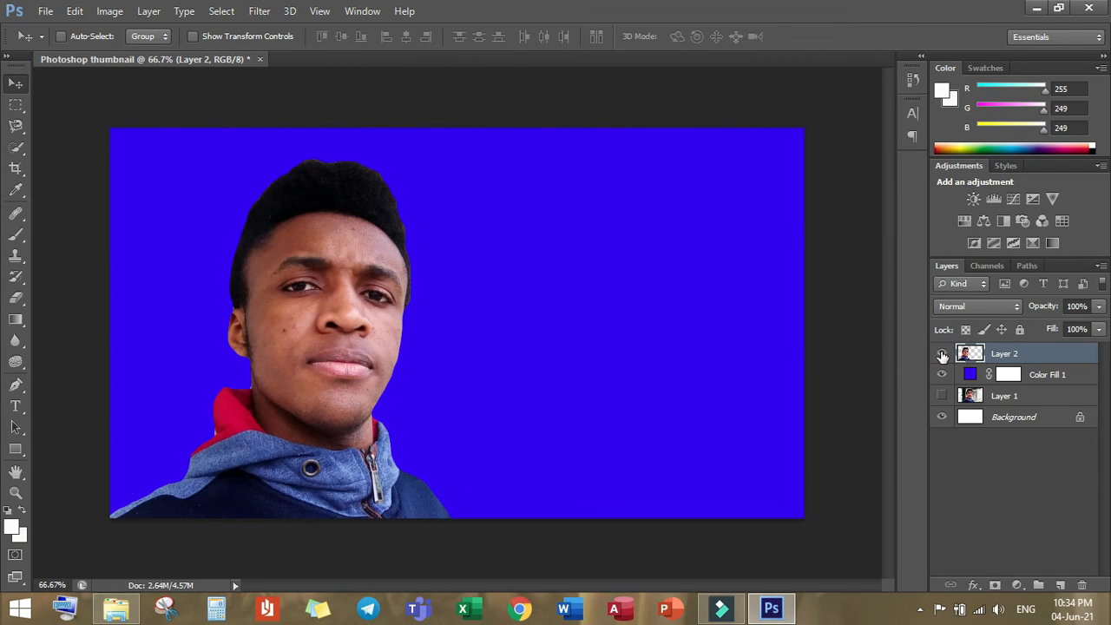
left_click(943, 354)
left_click(943, 354)
Step: Add a Stroke layer effect to the cut-out person in Layer 2 with a size of 10 px
right_click(1004, 354)
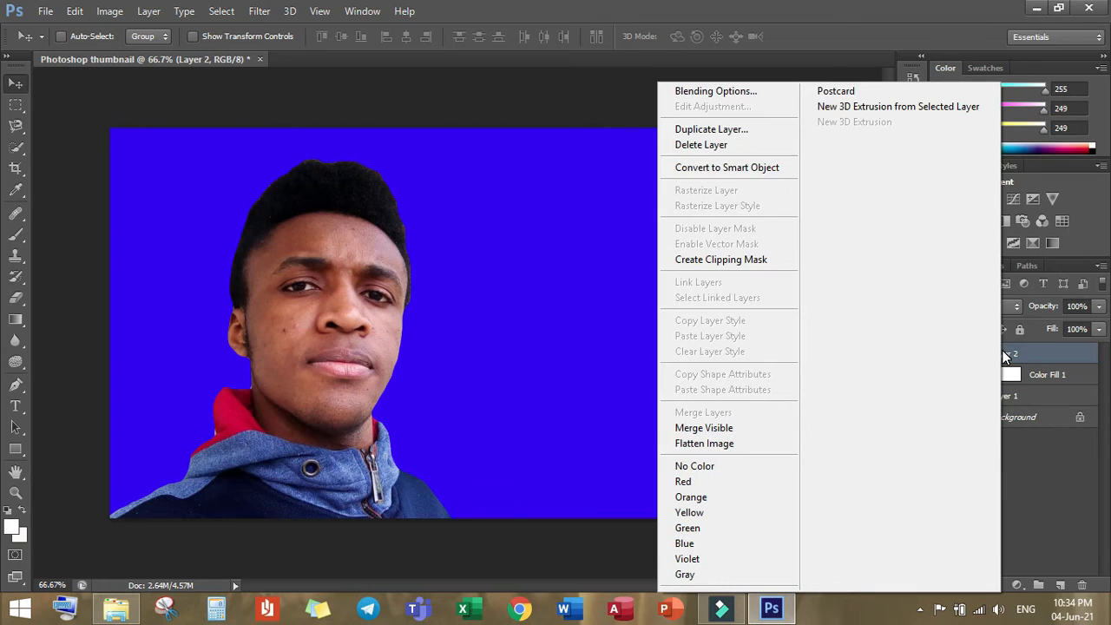
left_click(724, 94)
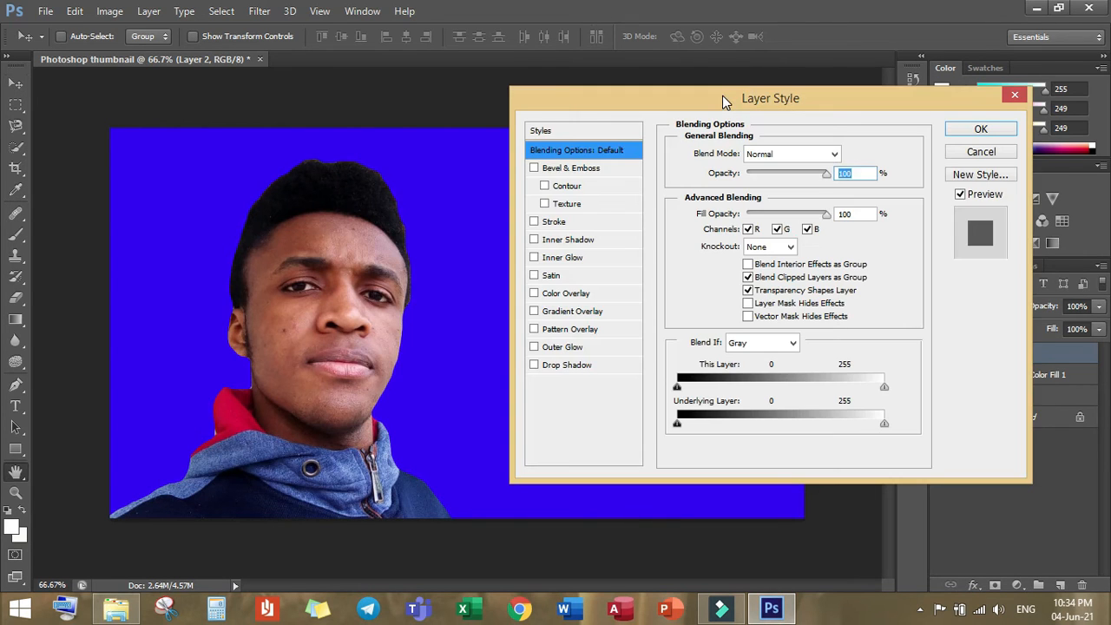
left_click(573, 222)
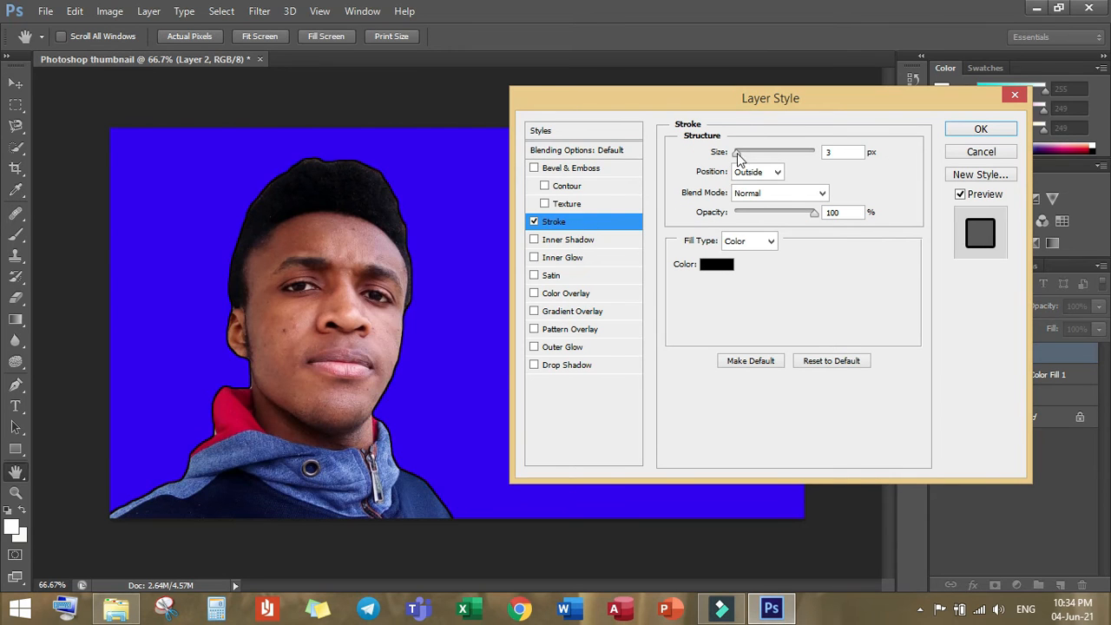
double_click(846, 152)
type("10")
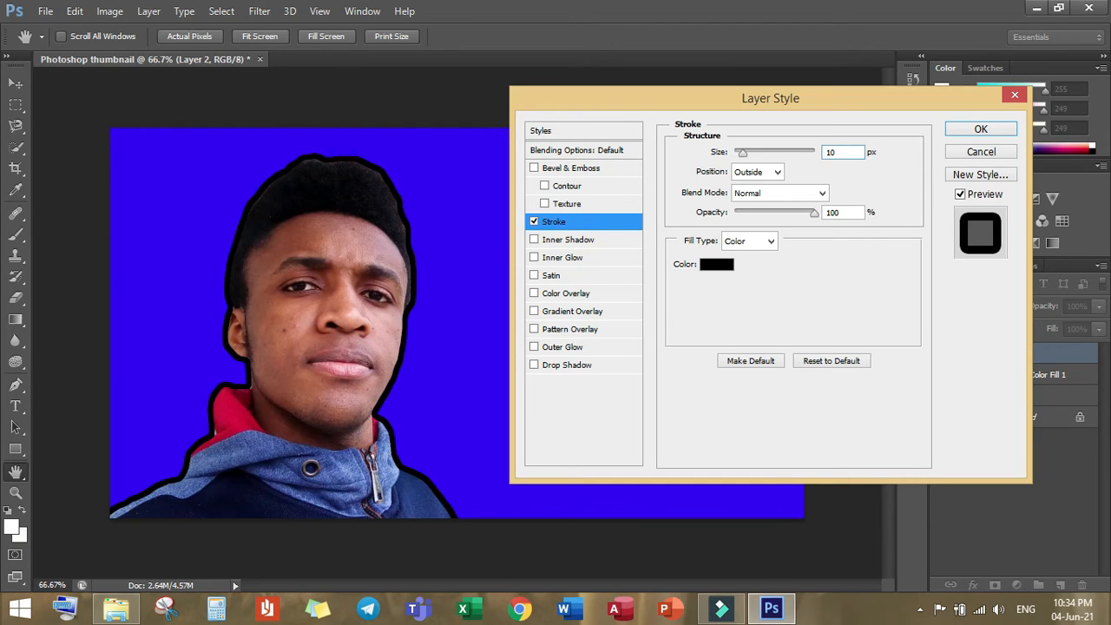
Step: Set the stroke color to white (ffffff) and apply the layer style to the cut-out person
left_click(728, 269)
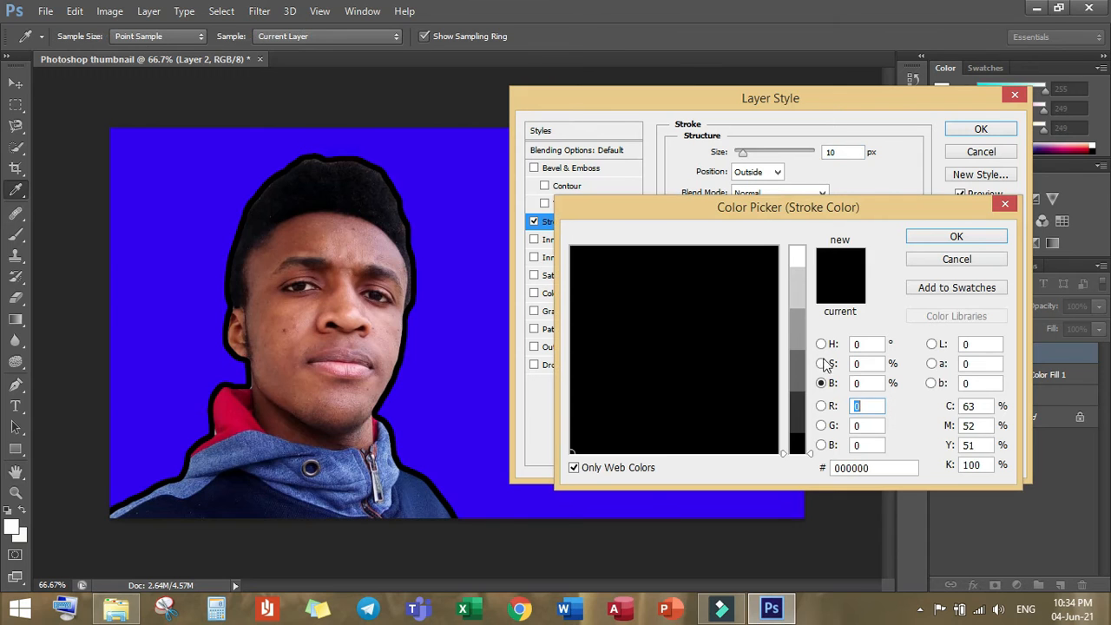
mouse_move(810, 453)
left_mouse_down()
mouse_move(799, 446)
mouse_move(782, 237)
left_mouse_up()
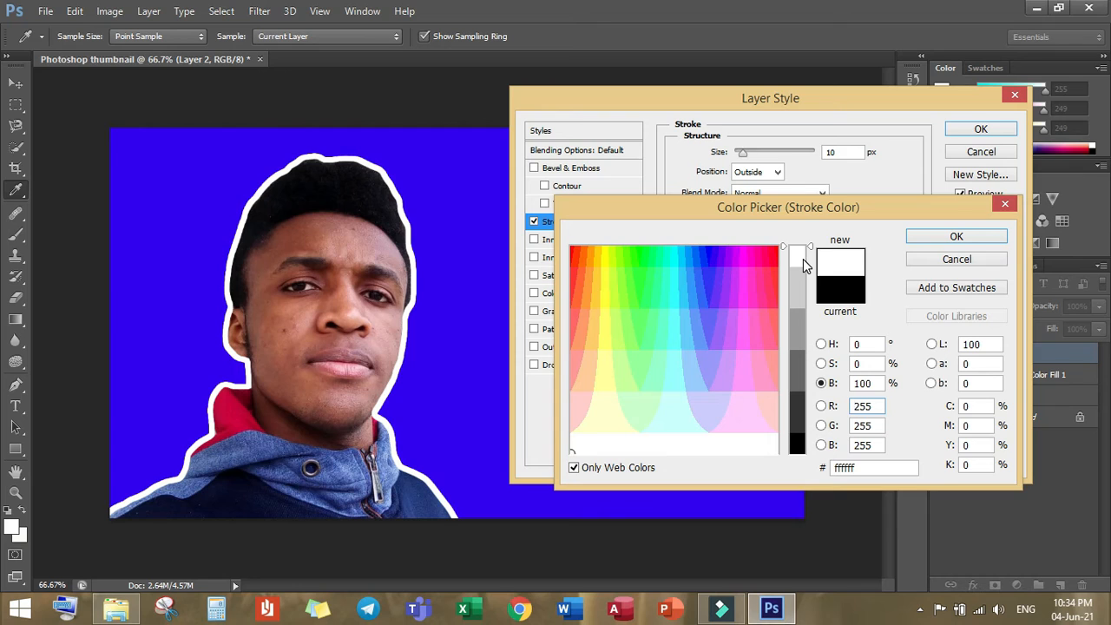
left_click(945, 237)
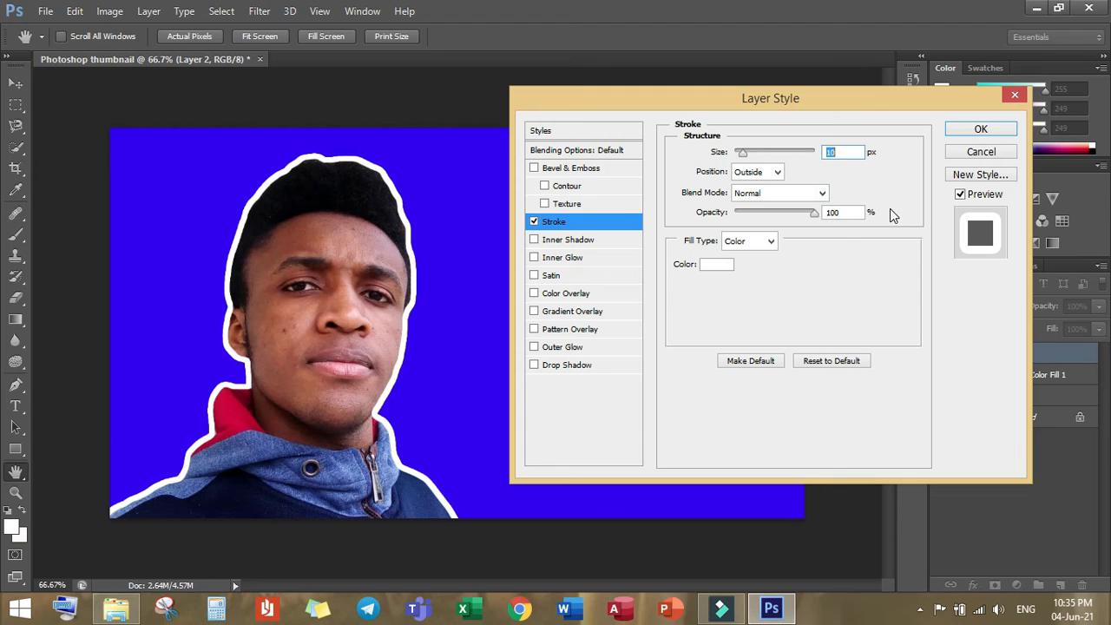
left_click(971, 132)
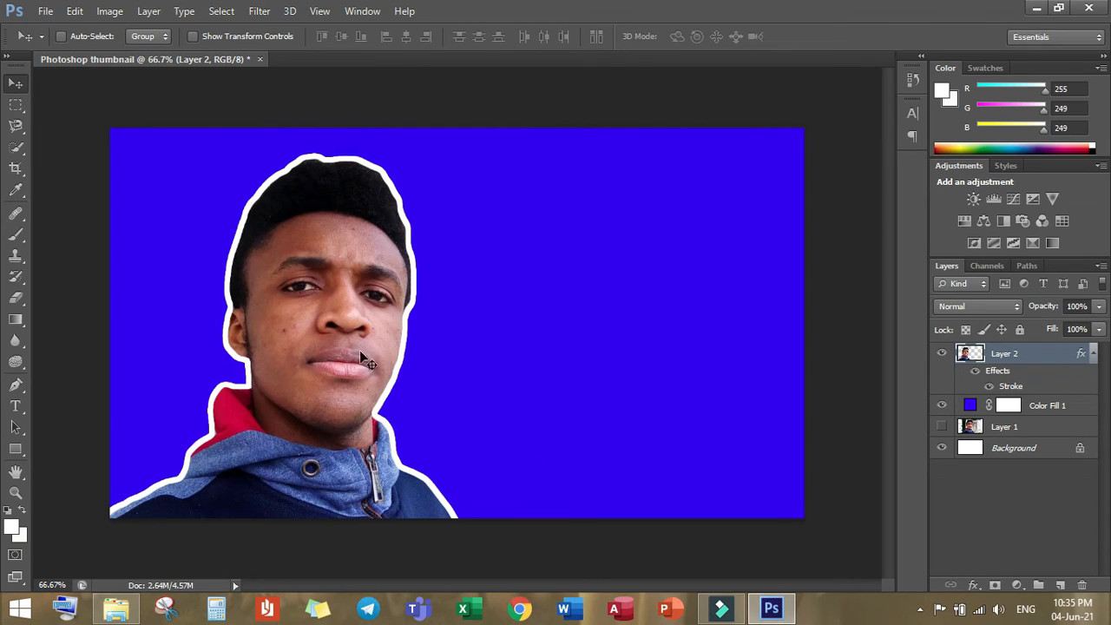
Step: Start a text layer on the blue area beside the head with "HOW TO" and "MAKE A" on two lines
left_click(19, 408)
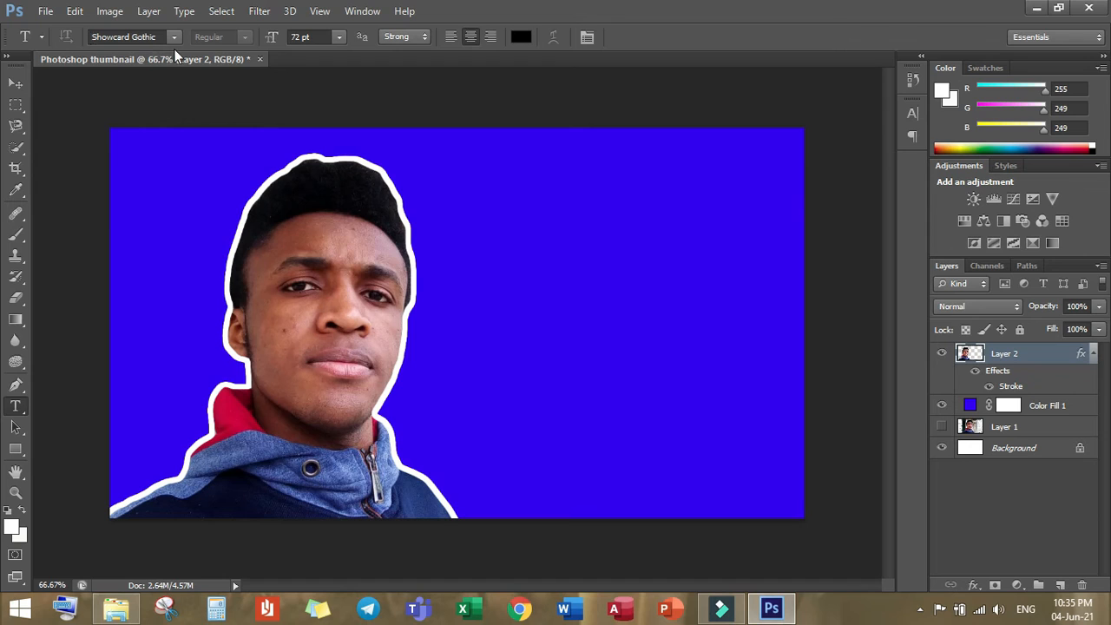
left_click(519, 156)
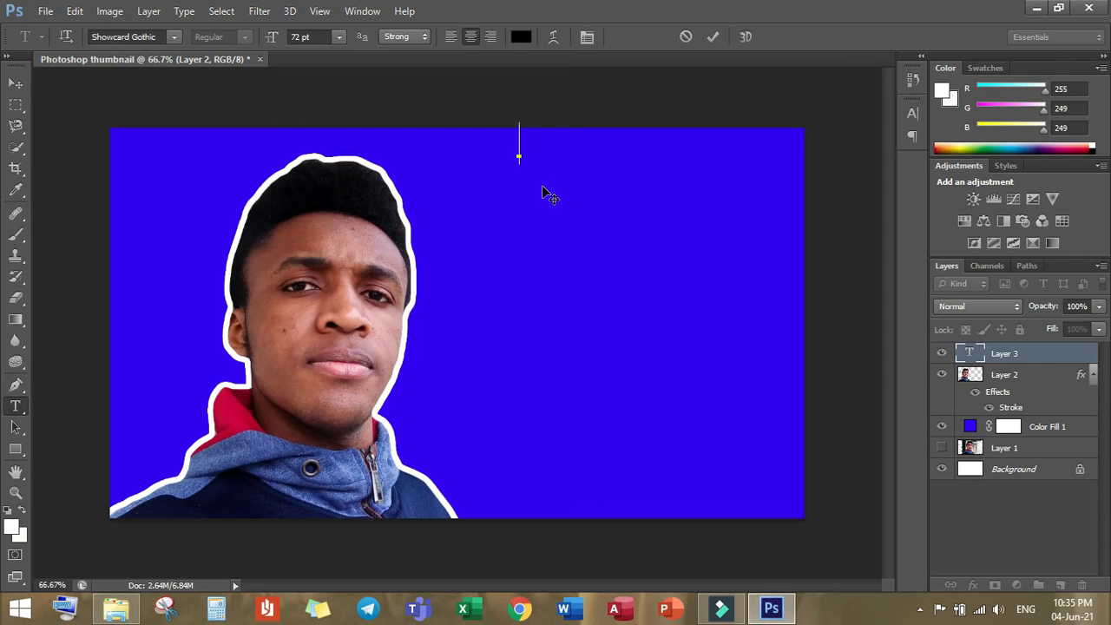
type("HO")
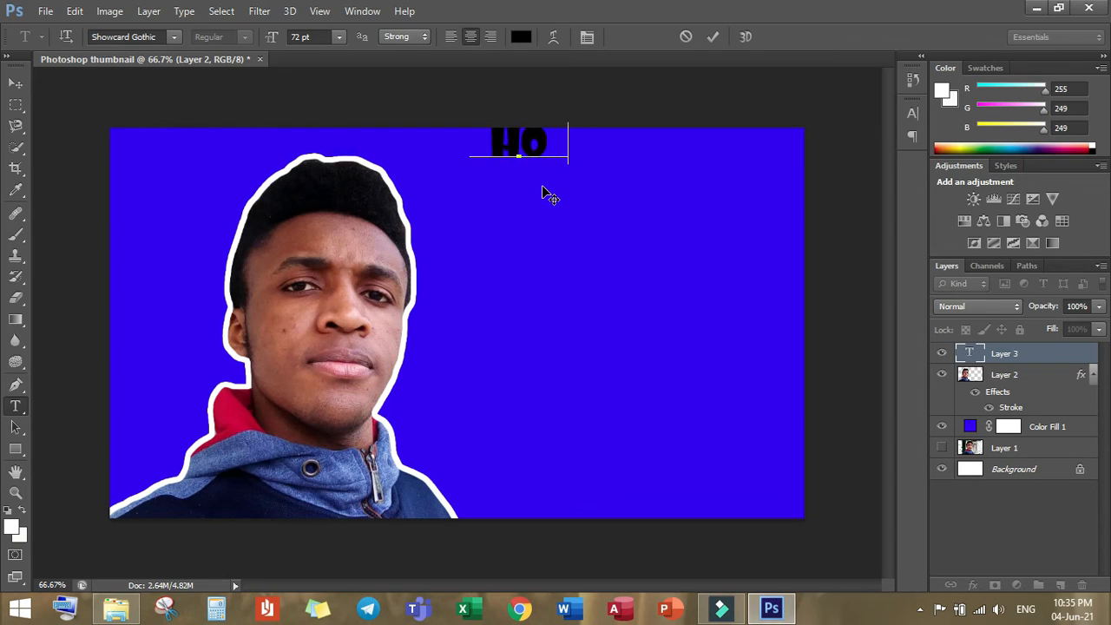
type("W TO ")
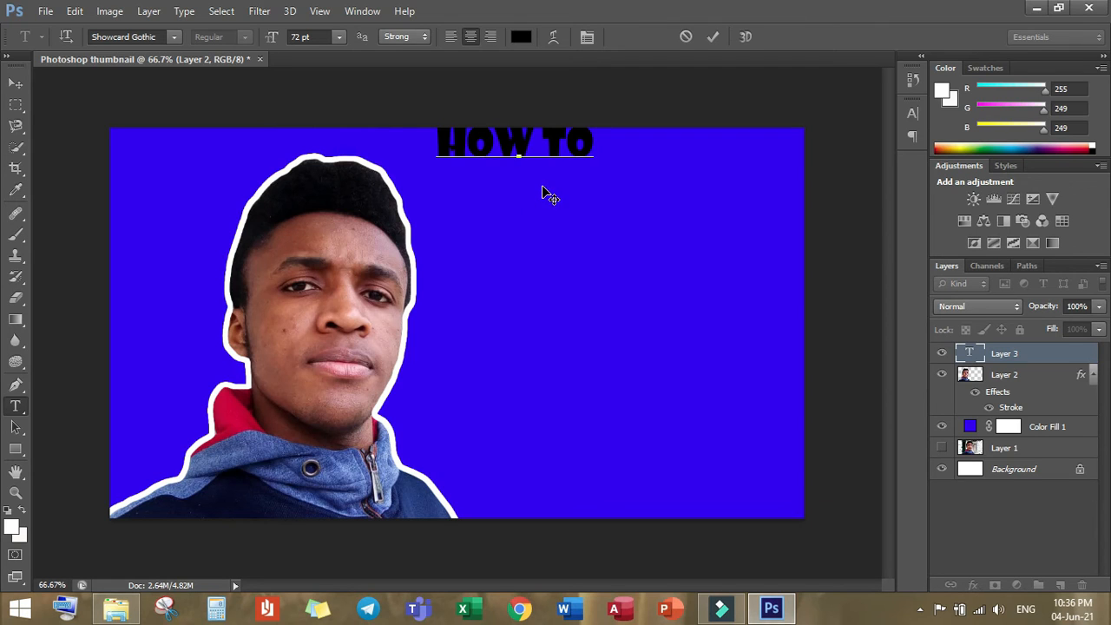
type("MAKE")
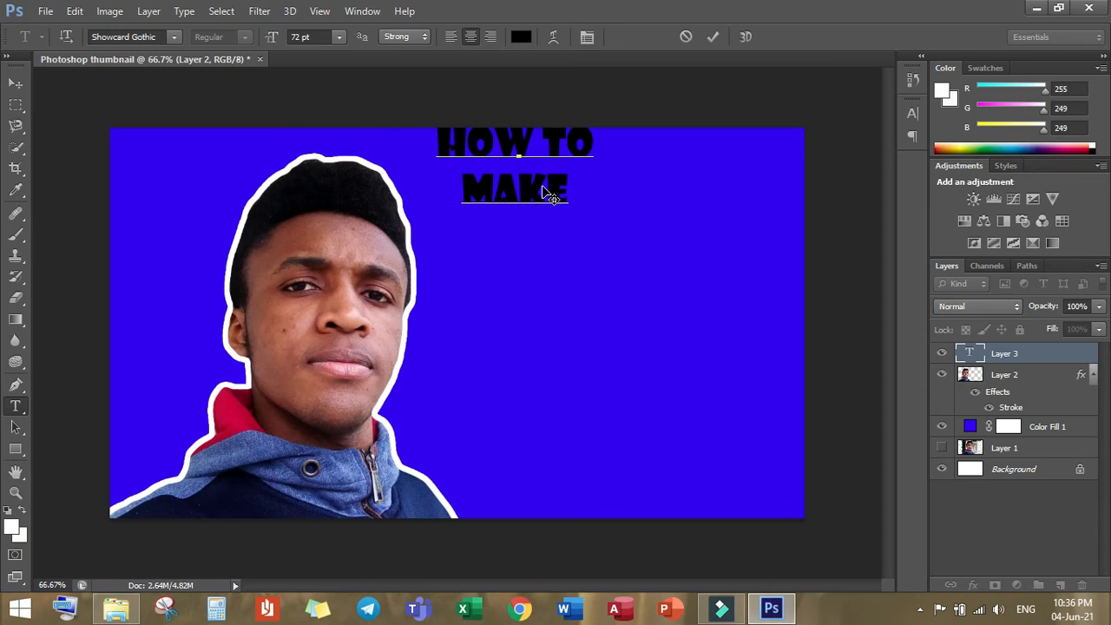
type(" A")
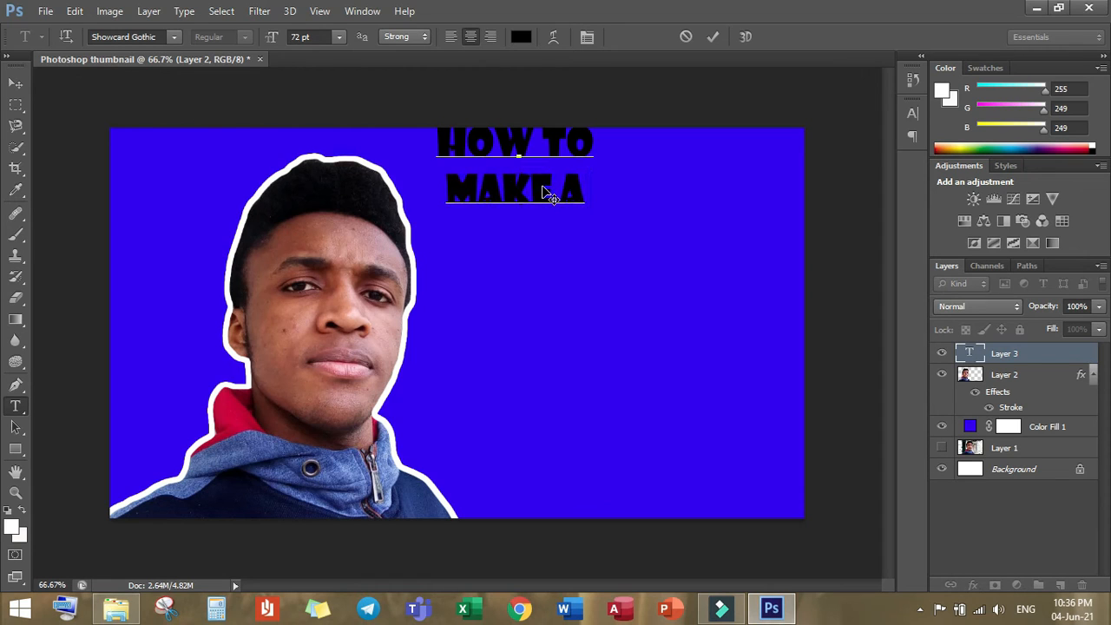
Step: Continue the text with "YOUTUBE" on the third line and "THUMBNAIL" on the fourth
key("Return")
type("YOUTUBE THUMBNAIL")
key("Left")
key("Left")
key("Left")
key("Left")
key("Left")
key("BackSpace")
key("BackSpace")
key("BackSpace")
key("BackSpace")
key("BackSpace")
key("BackSpace")
key("BackSpace")
key("BackSpace")
key("BackSpace")
key("BackSpace")
key("BackSpace")
key("BackSpace")
key("BackSpace")
key("BackSpace")
key("BackSpace")
key("BackSpace")
type("OUTUBE")
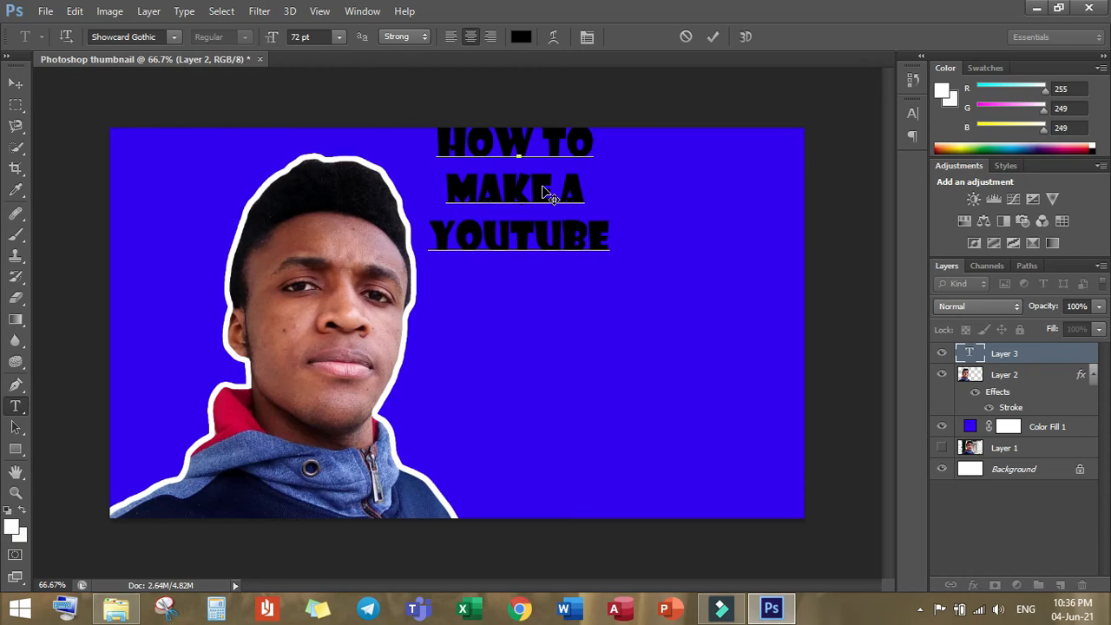
key("Return")
type("THUMBNAIL")
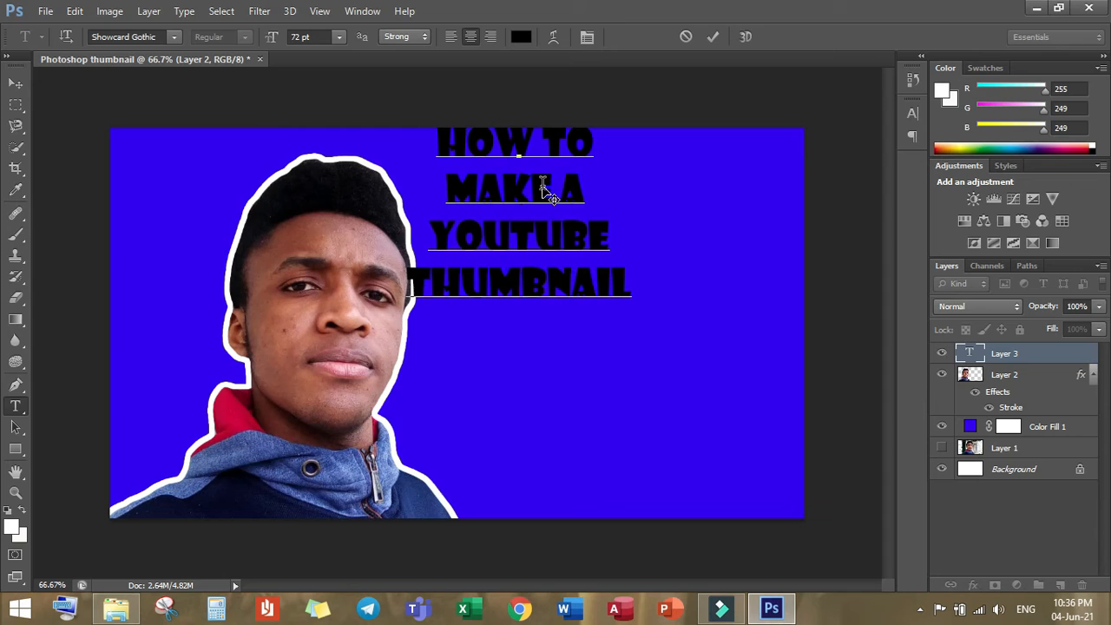
Step: Move the four-line text right and down so it sits fully on the blue area, clear of the person and the canvas edge
left_click_drag(554, 187, 612, 236)
left_click(640, 235)
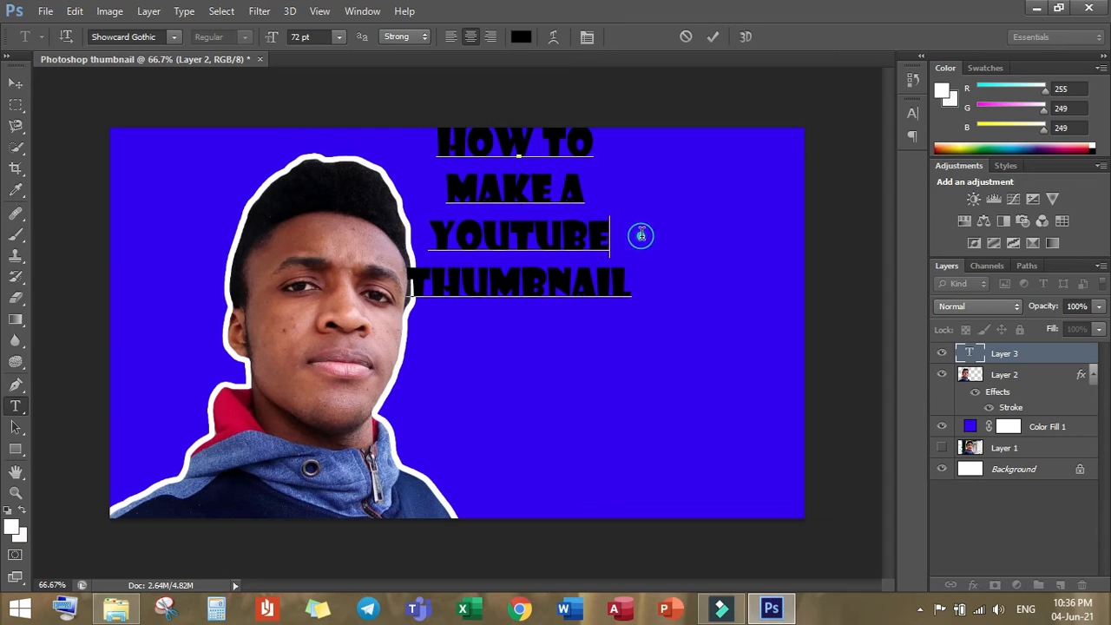
left_click(603, 303)
left_click_drag(703, 376, 692, 338)
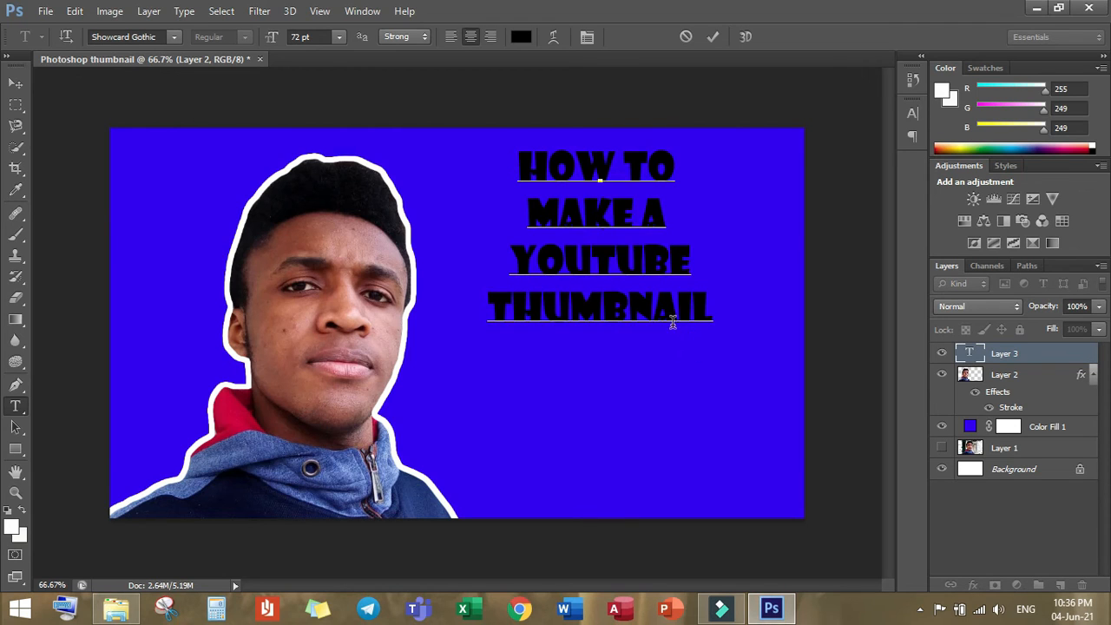
left_click_drag(683, 340, 682, 353)
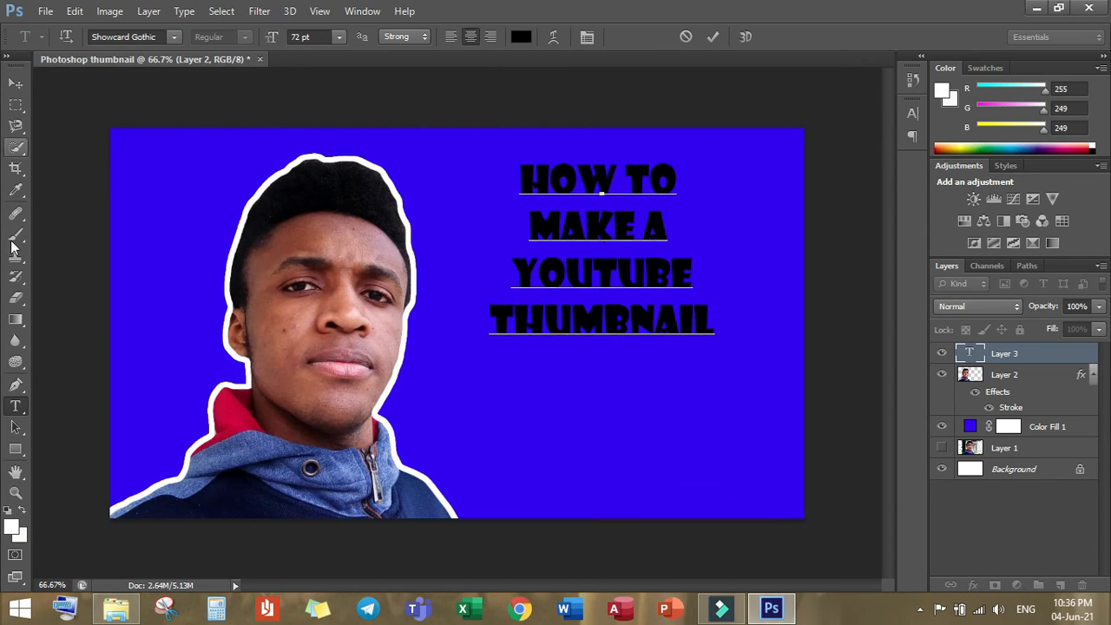
Step: Draw a white rectangle of about 589 × 413 px over the text and move its layer directly beneath the text layer
left_click(22, 457)
right_click(21, 454)
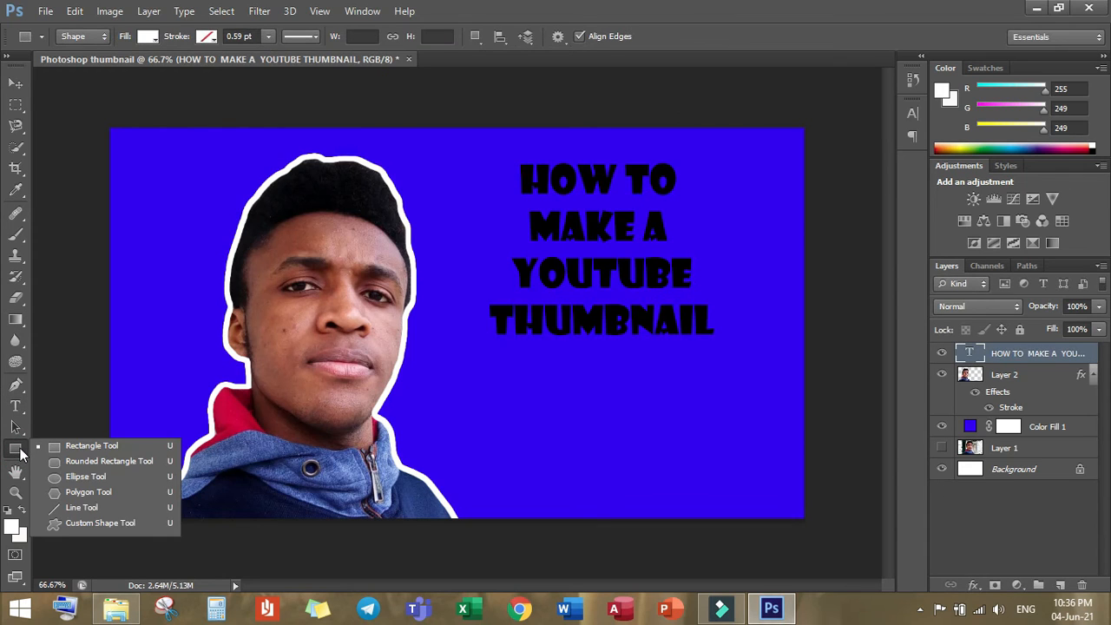
left_click(80, 447)
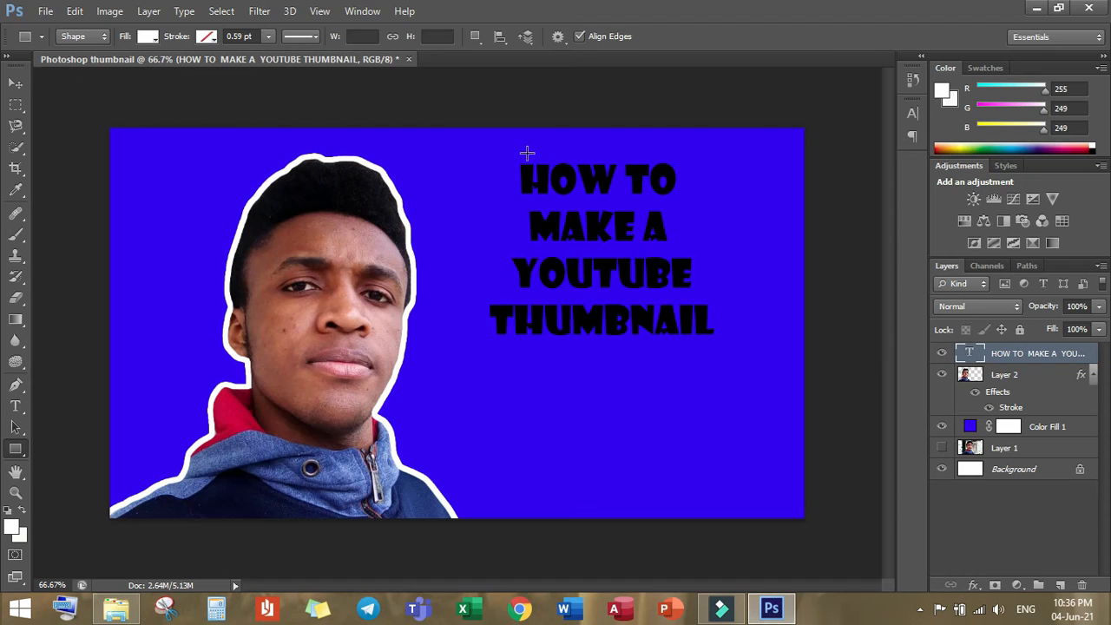
left_click_drag(446, 141, 763, 365)
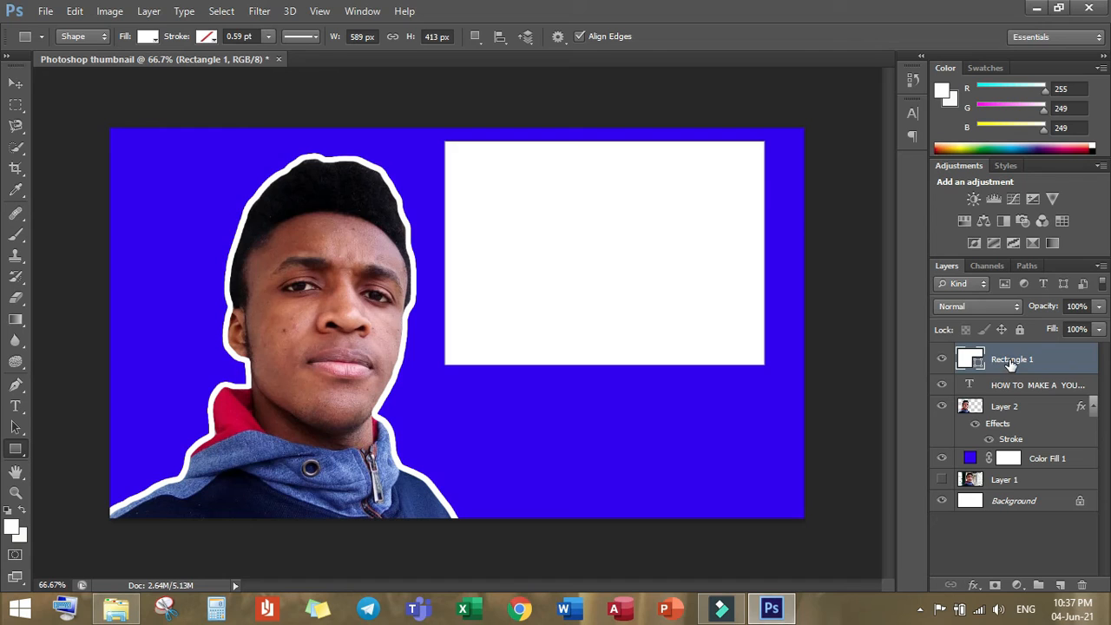
left_click_drag(1010, 363, 1022, 404)
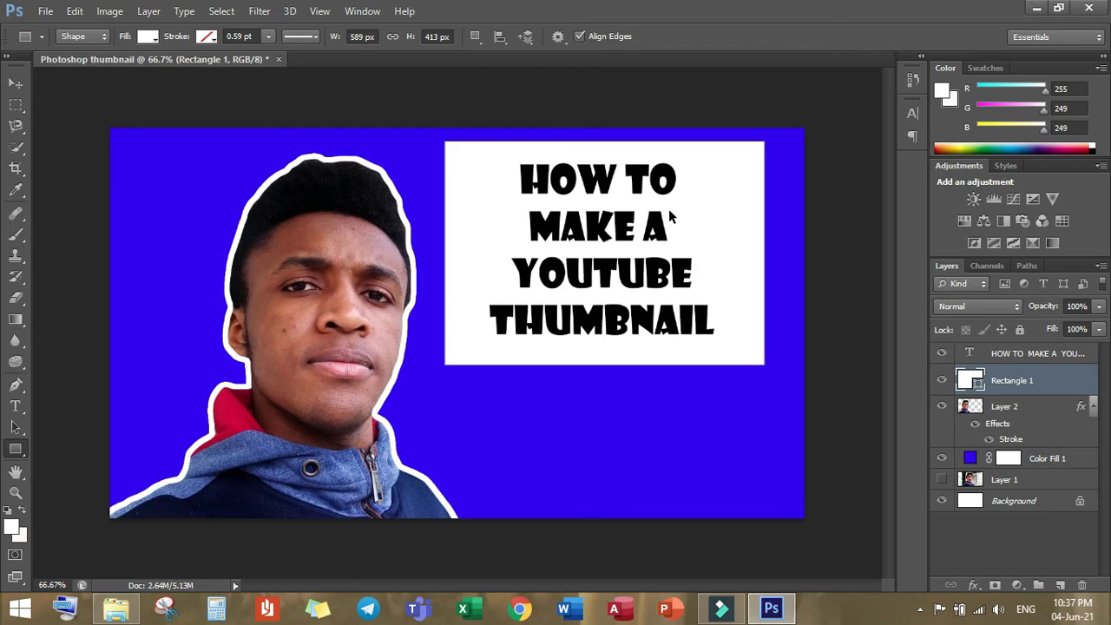
Step: Scale the white rectangle to about 93% width and 92% height, and move it up so it frames the title text
key("ctrl+t")
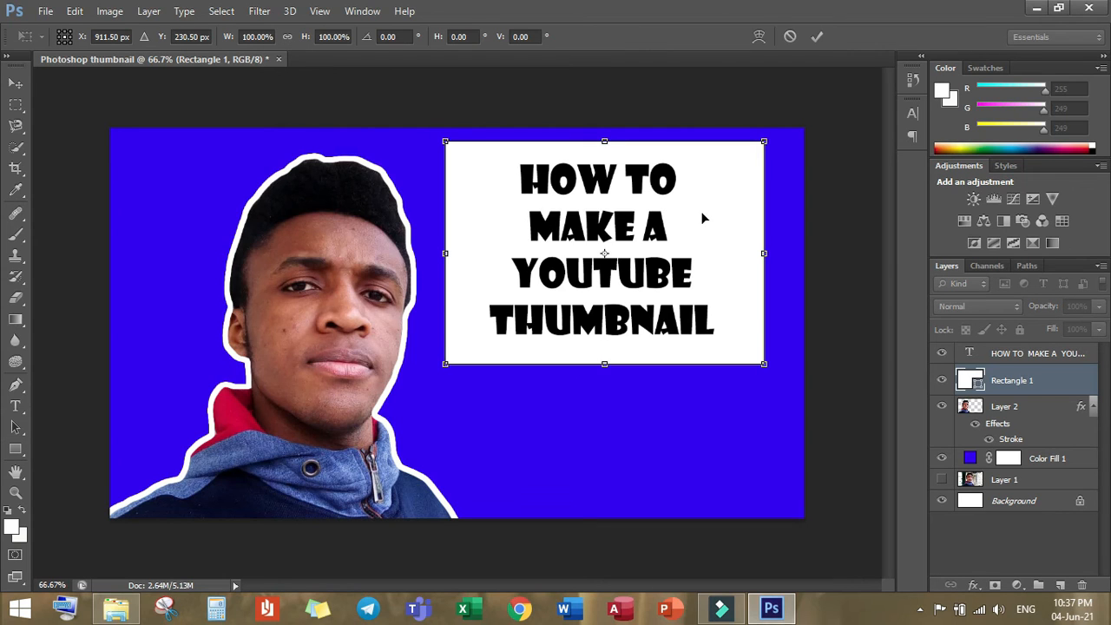
left_click_drag(764, 141, 744, 153)
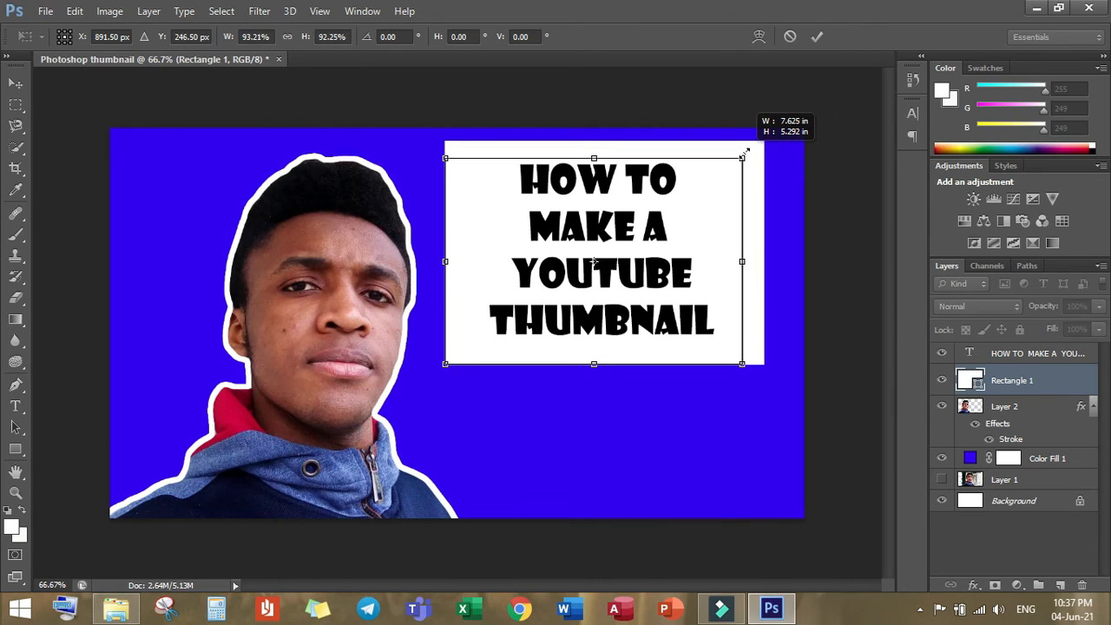
left_click_drag(743, 154, 742, 155)
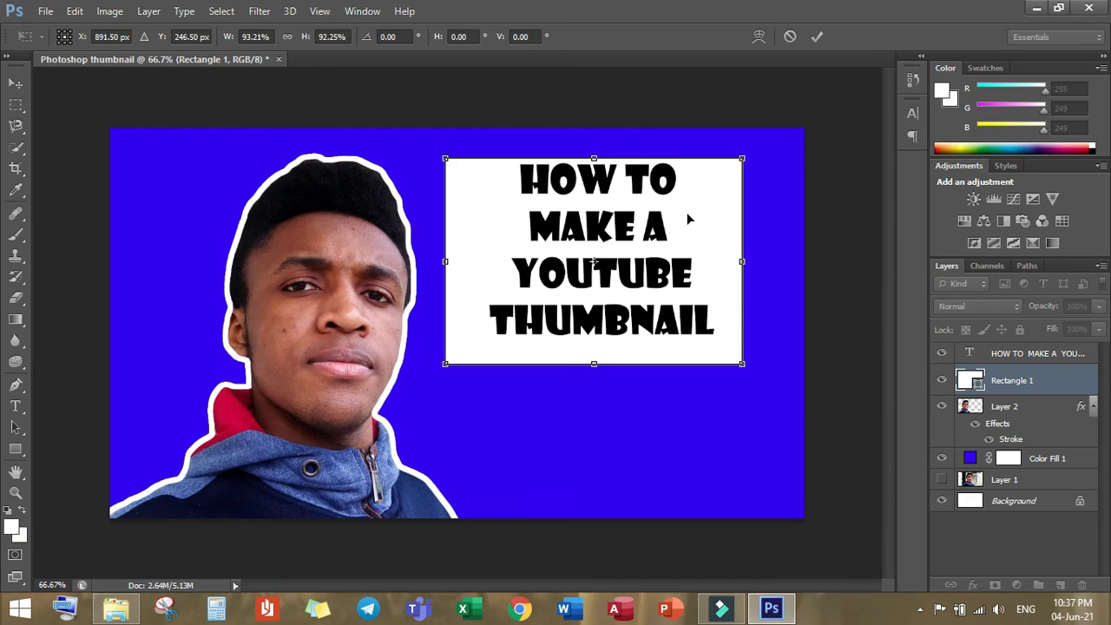
left_click(16, 83)
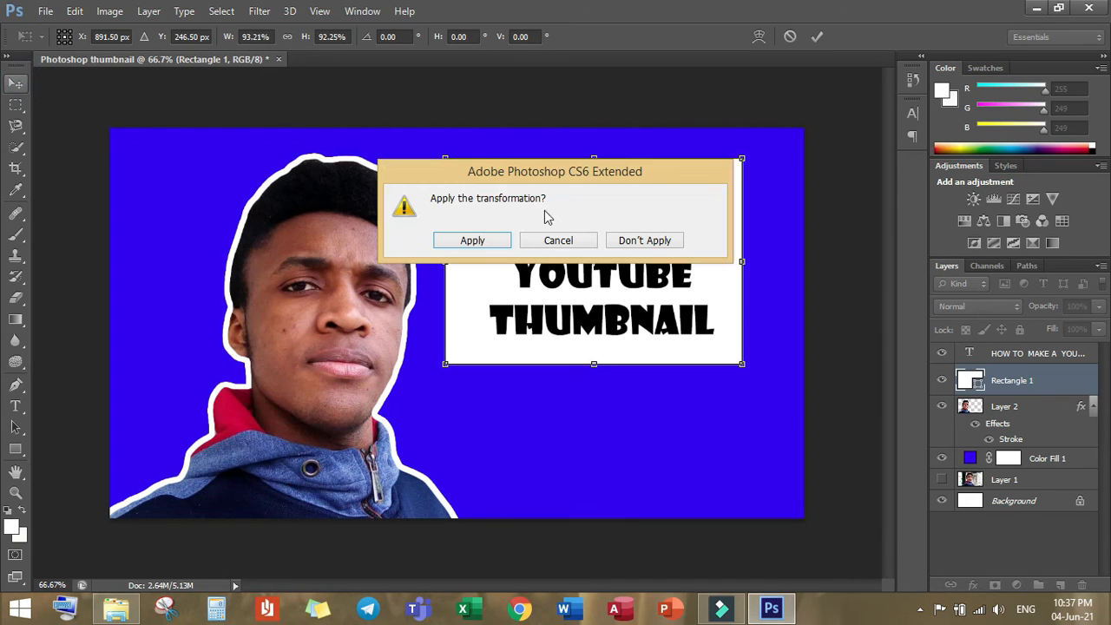
left_click(501, 243)
left_click_drag(489, 234, 489, 231)
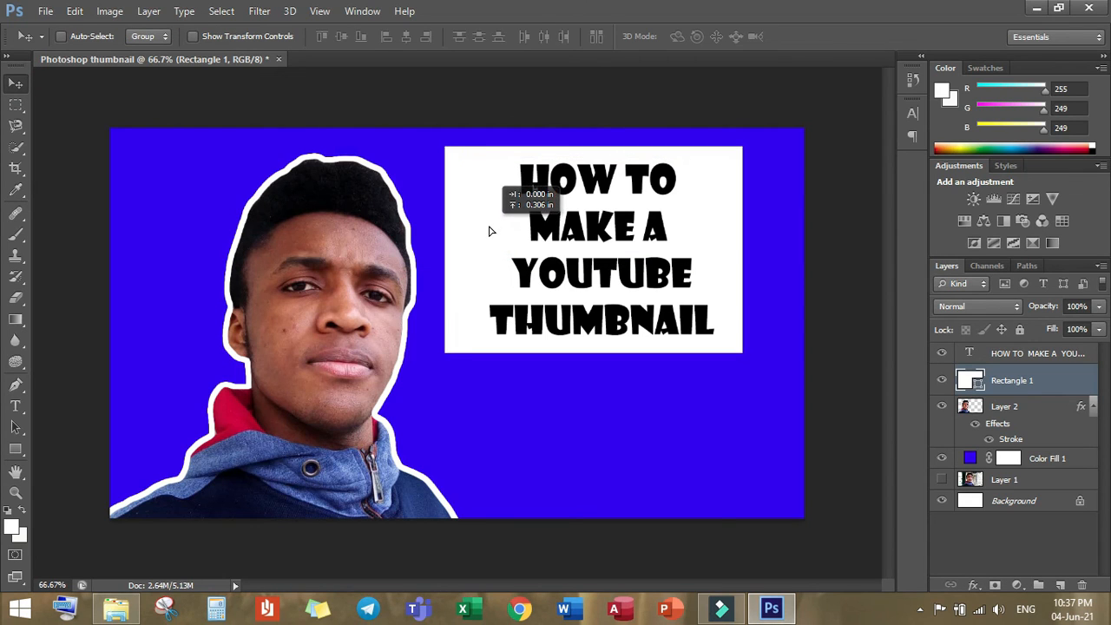
left_click_drag(488, 231, 490, 231)
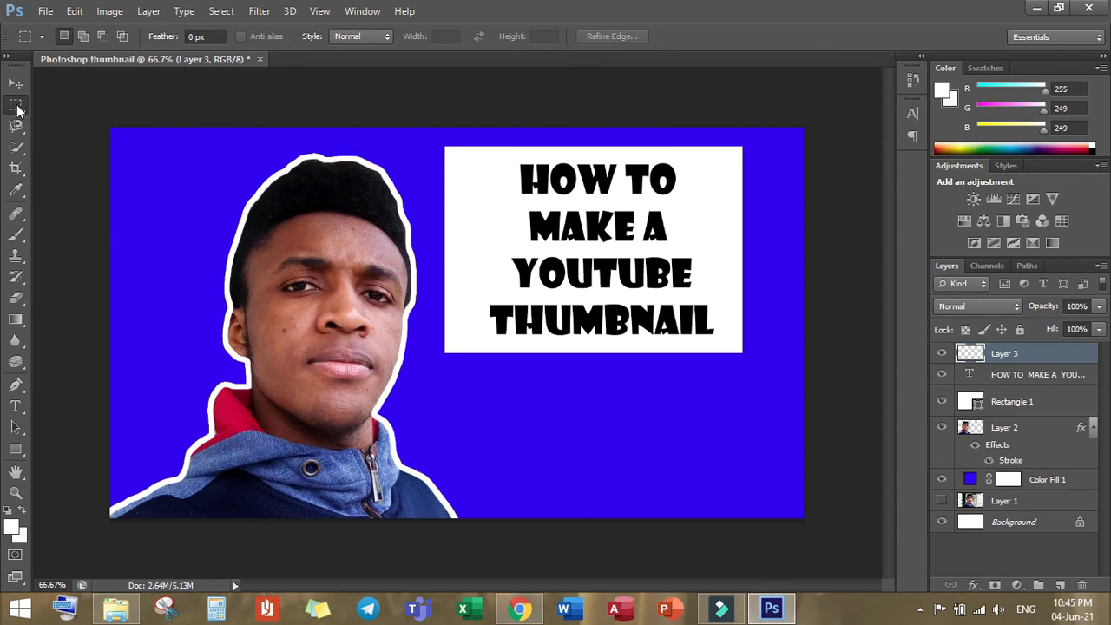
Step: Stroke the whole canvas edge on the empty Layer 3 with 10 px white, inside, and move that layer between Layer 2 and Color Fill 1
right_click(16, 107)
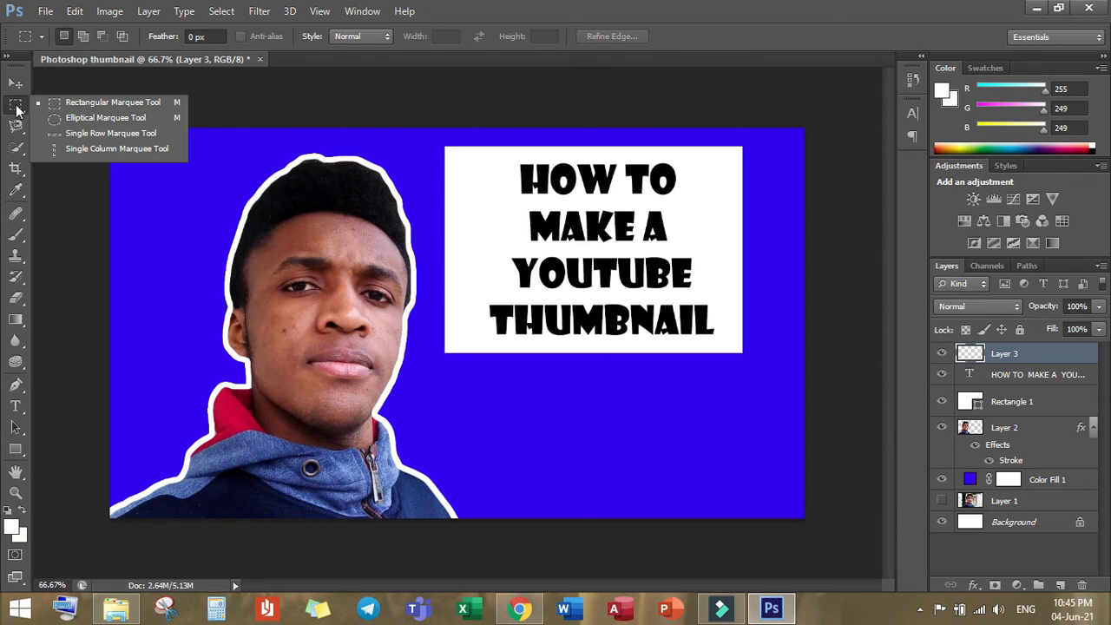
left_click(17, 105)
left_click_drag(107, 126, 823, 593)
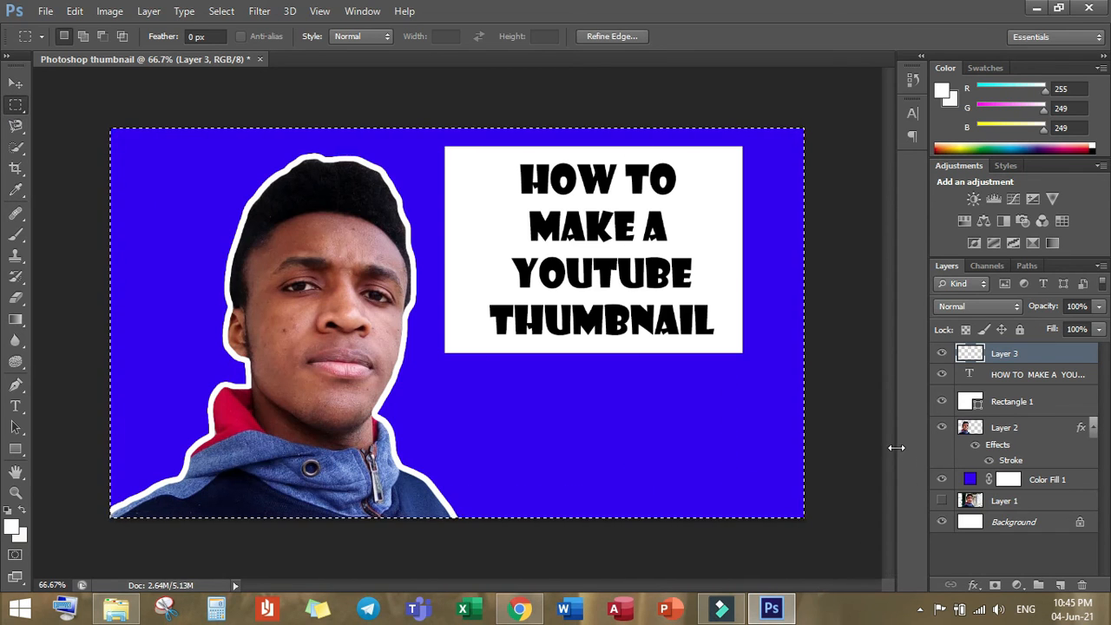
right_click(515, 389)
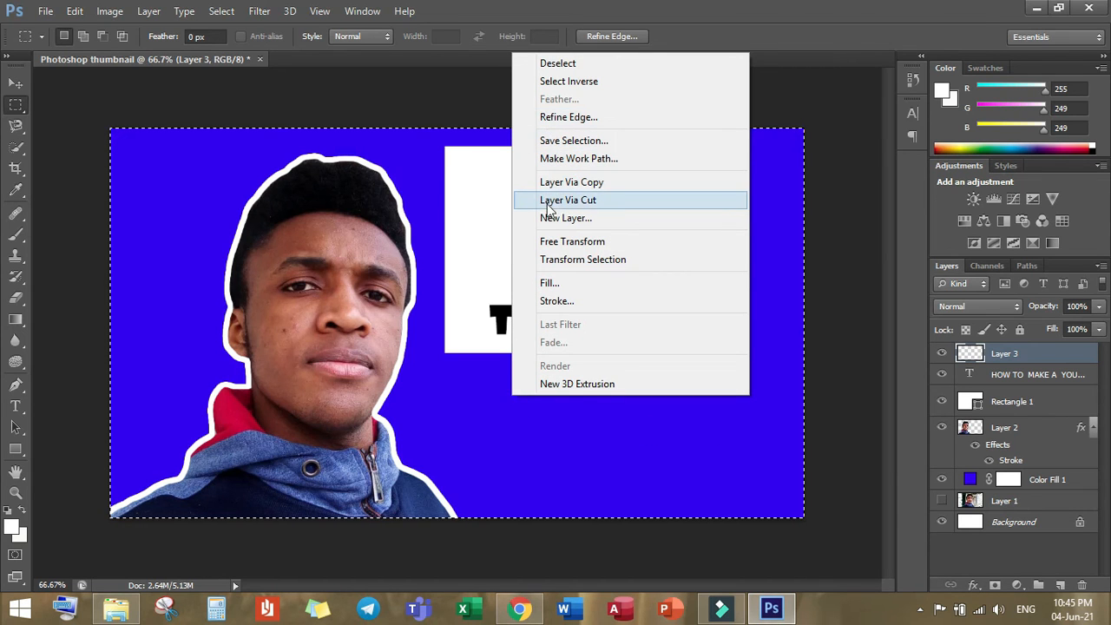
left_click(556, 301)
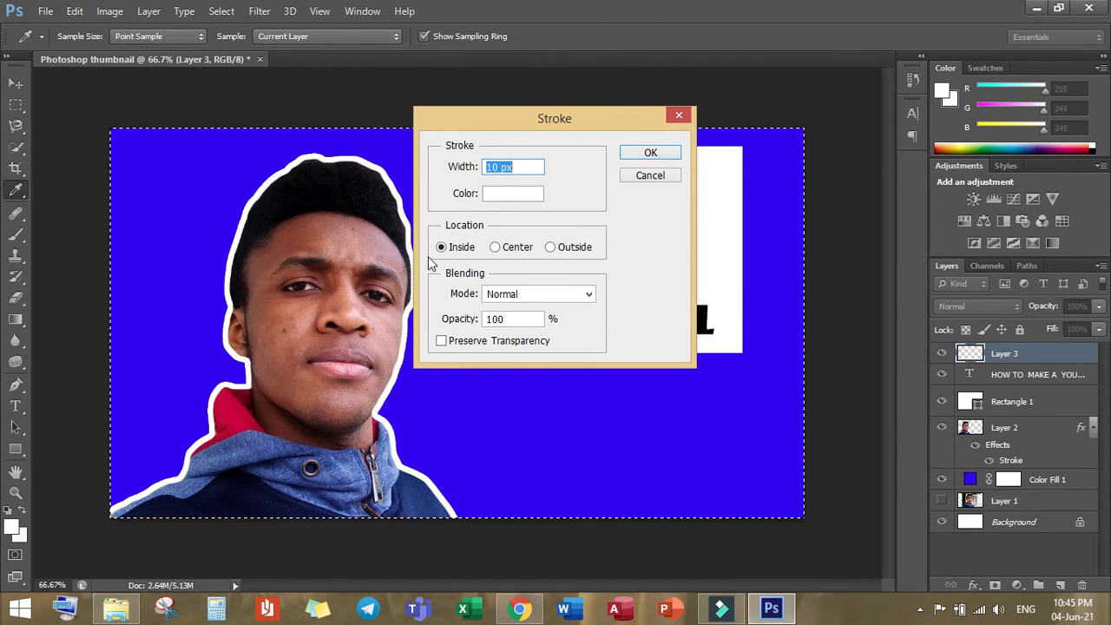
left_click(651, 154)
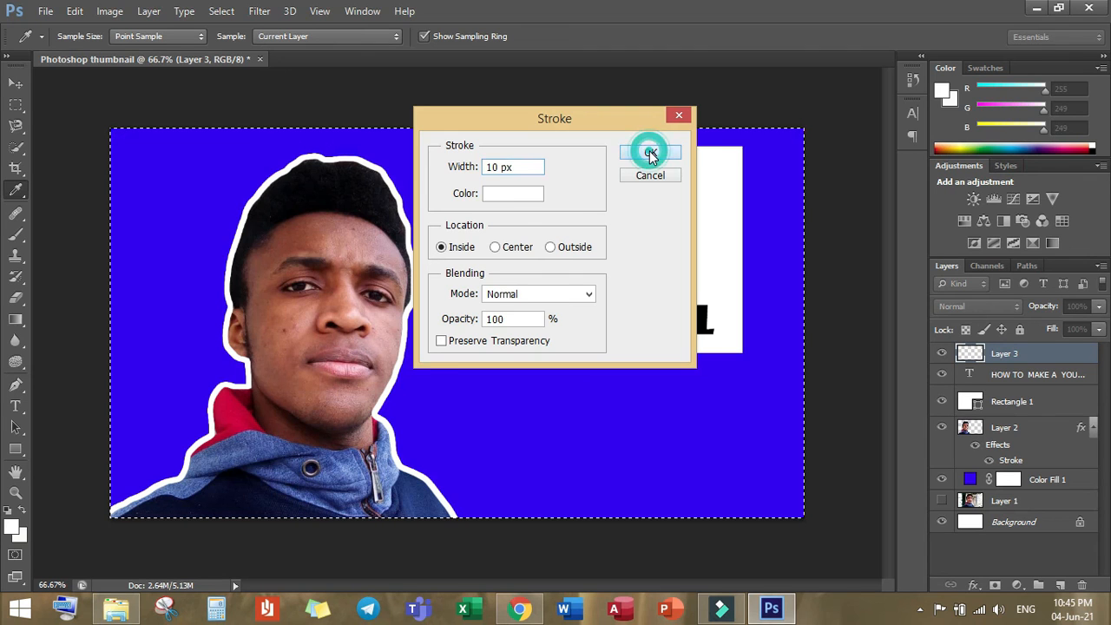
key("m")
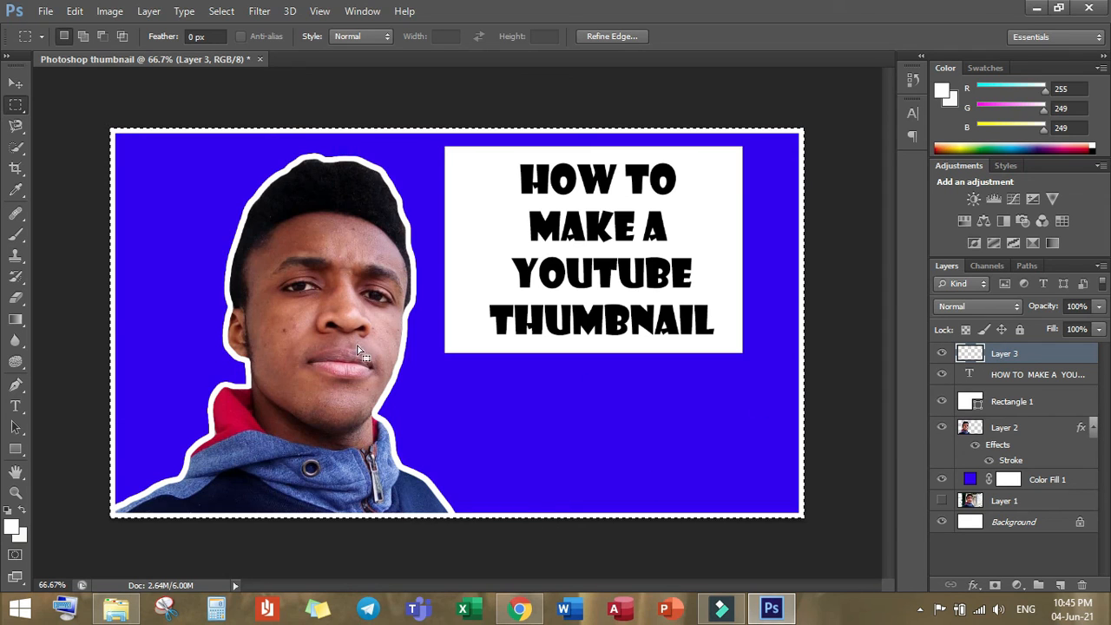
left_click_drag(1036, 356, 1046, 493)
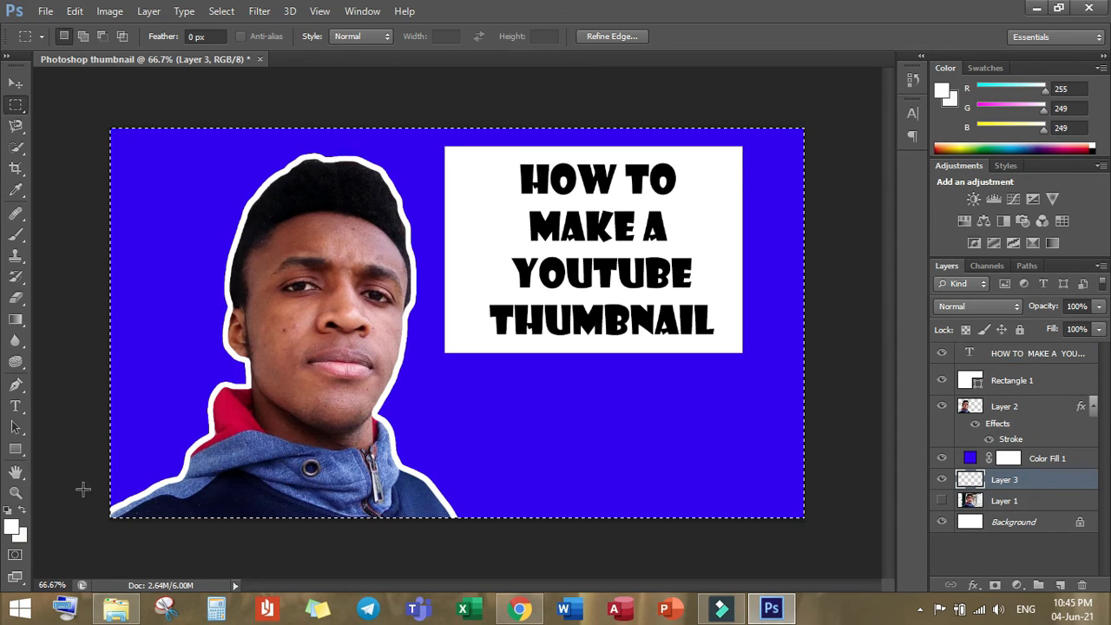
mouse_move(1011, 488)
left_mouse_down()
mouse_move(992, 456)
mouse_move(1005, 406)
mouse_move(1018, 461)
left_mouse_up()
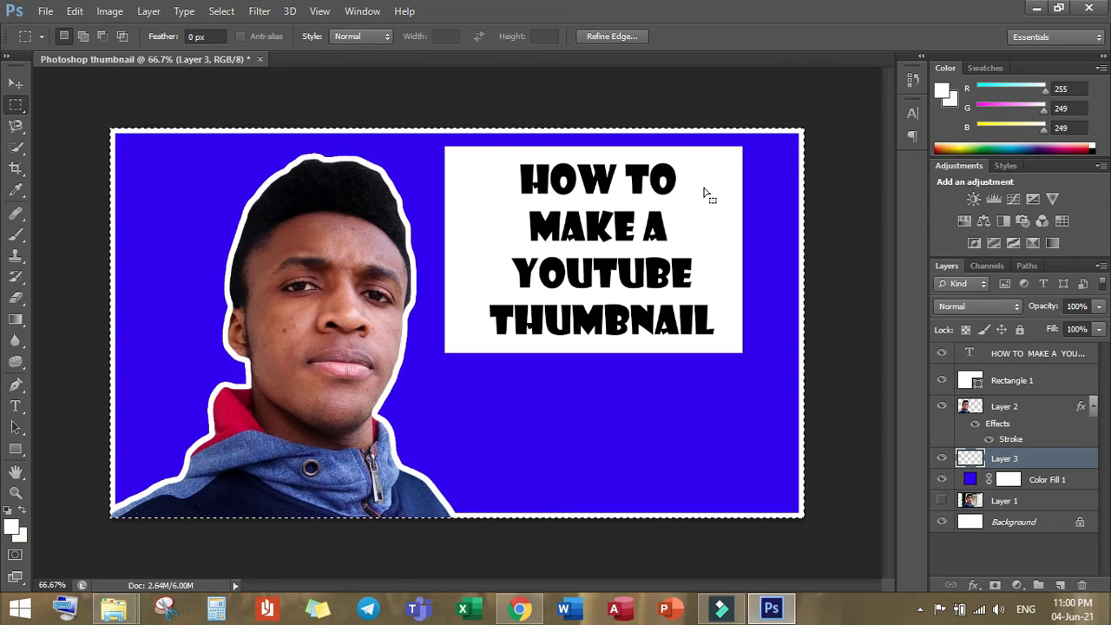
Step: Place the photoshop_PNG14 image from the Desktop into the thumbnail
left_click(45, 11)
left_click(73, 287)
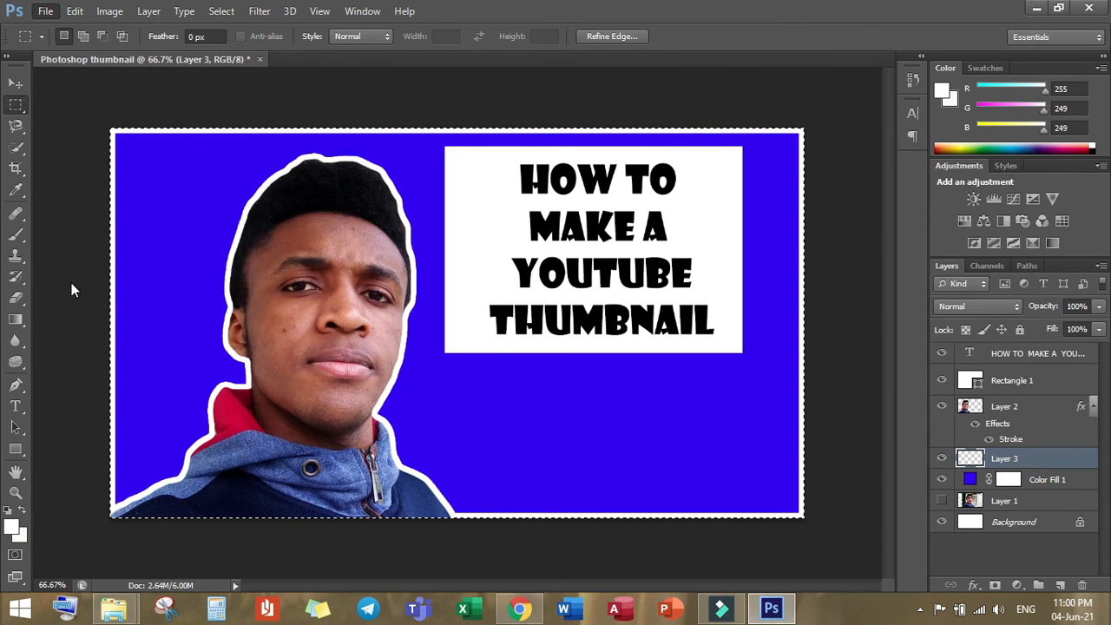
left_click_drag(539, 177, 514, 390)
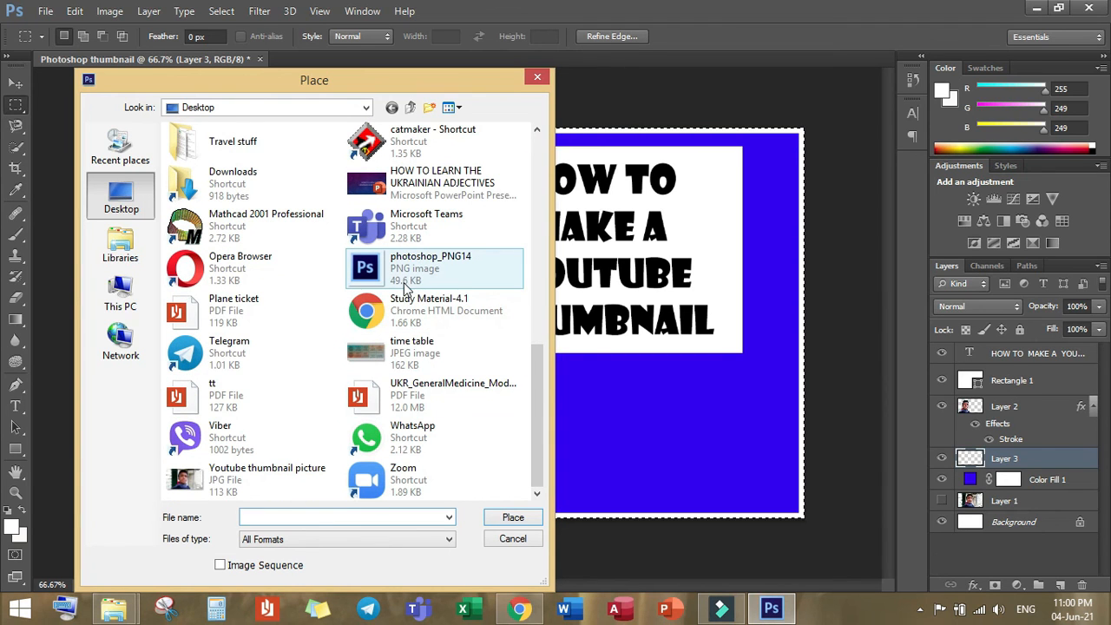
left_click(460, 269)
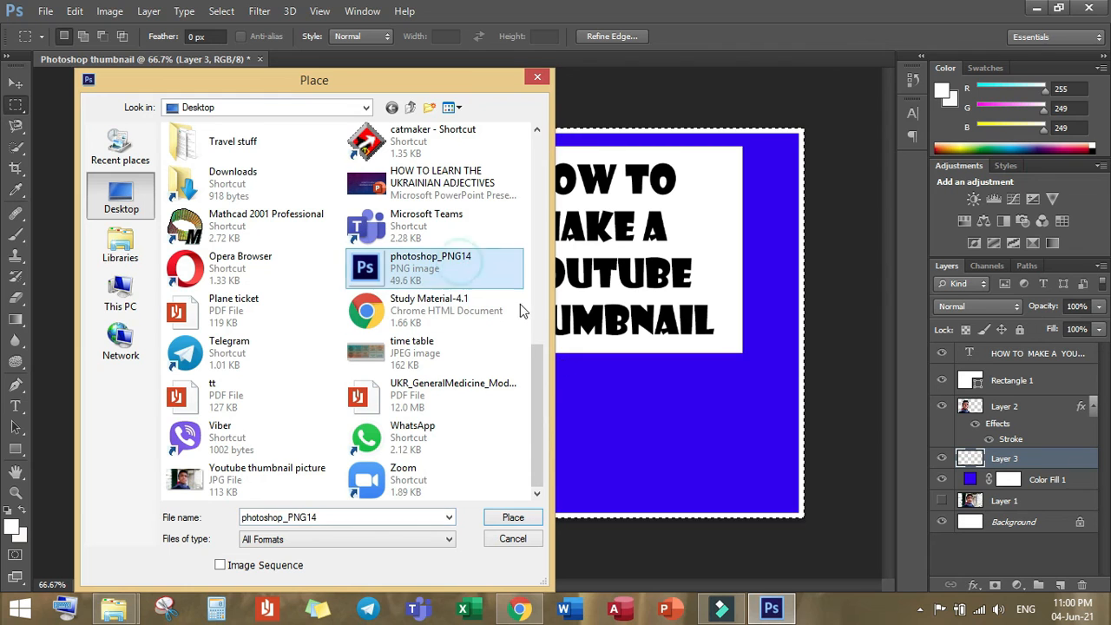
left_click(511, 517)
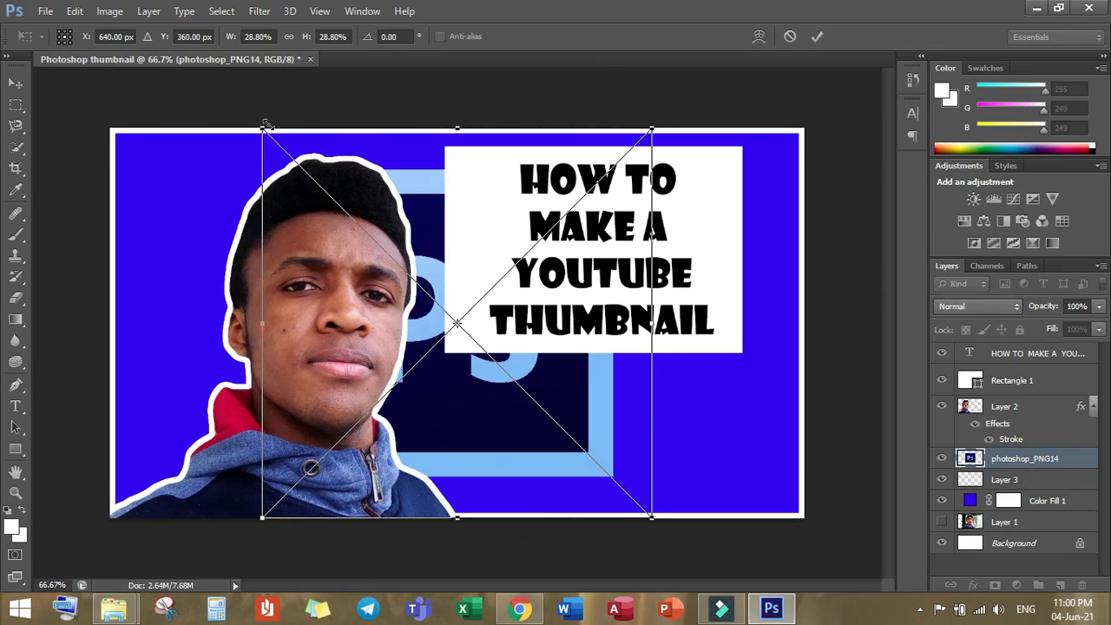
Step: Scale the placed Photoshop logo to about 7.9% × 7.2% and position it on the blue area just below the white rectangle
left_click_drag(259, 127, 545, 423)
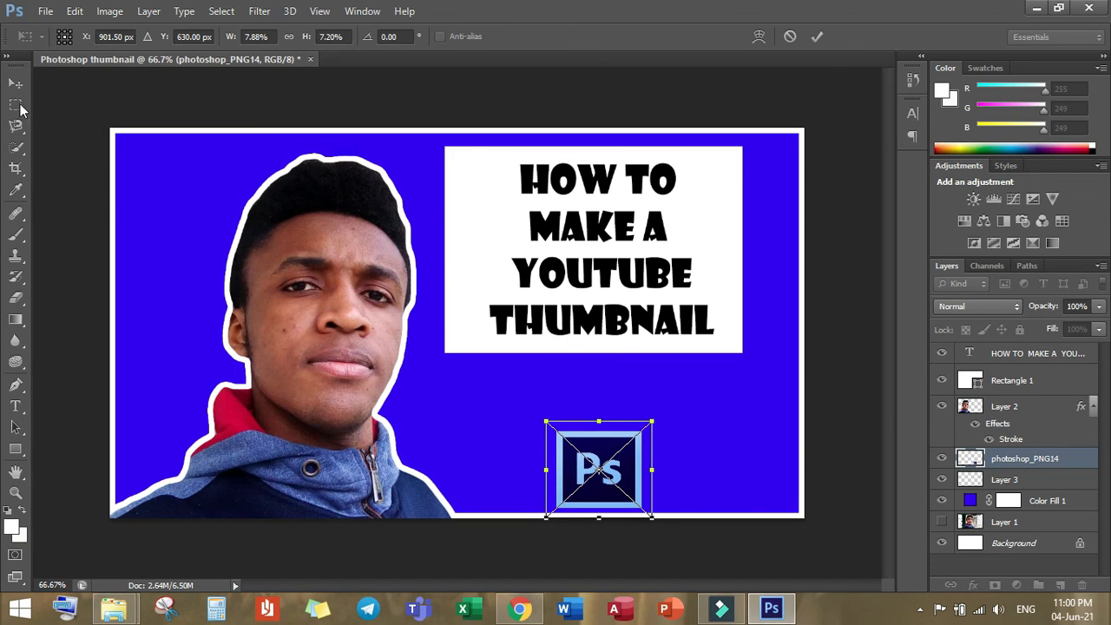
left_click(16, 83)
left_click(484, 243)
left_click_drag(608, 464, 591, 412)
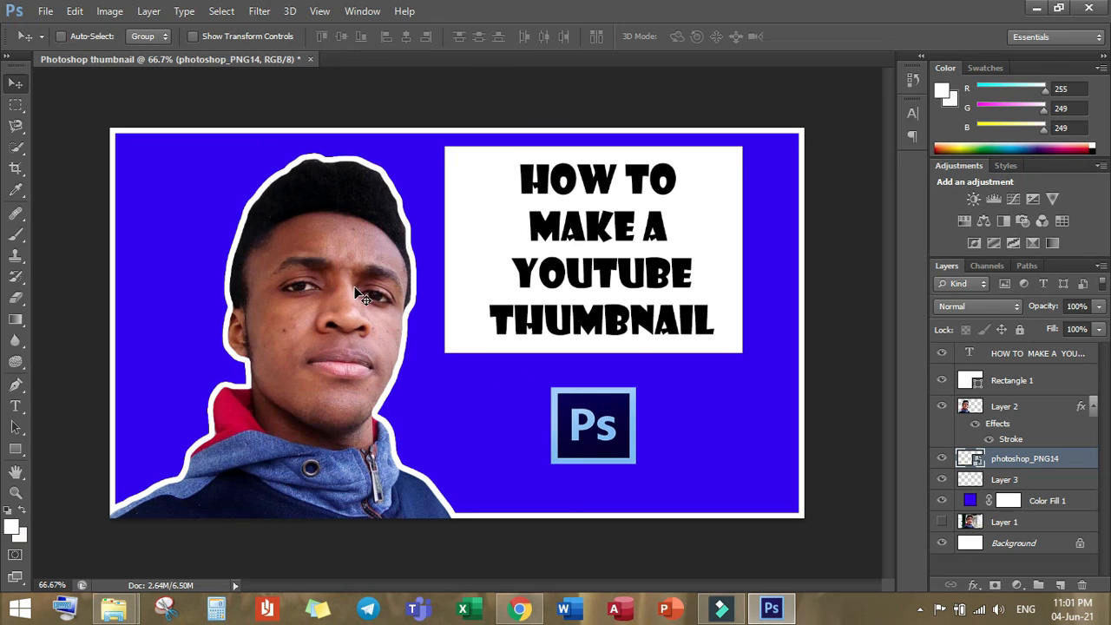
Step: Save the thumbnail to the Desktop as the JPEG "Photoshop thumbnail.jpg" with Maximum quality 12 and Progressive format with 3 scans
left_click(57, 12)
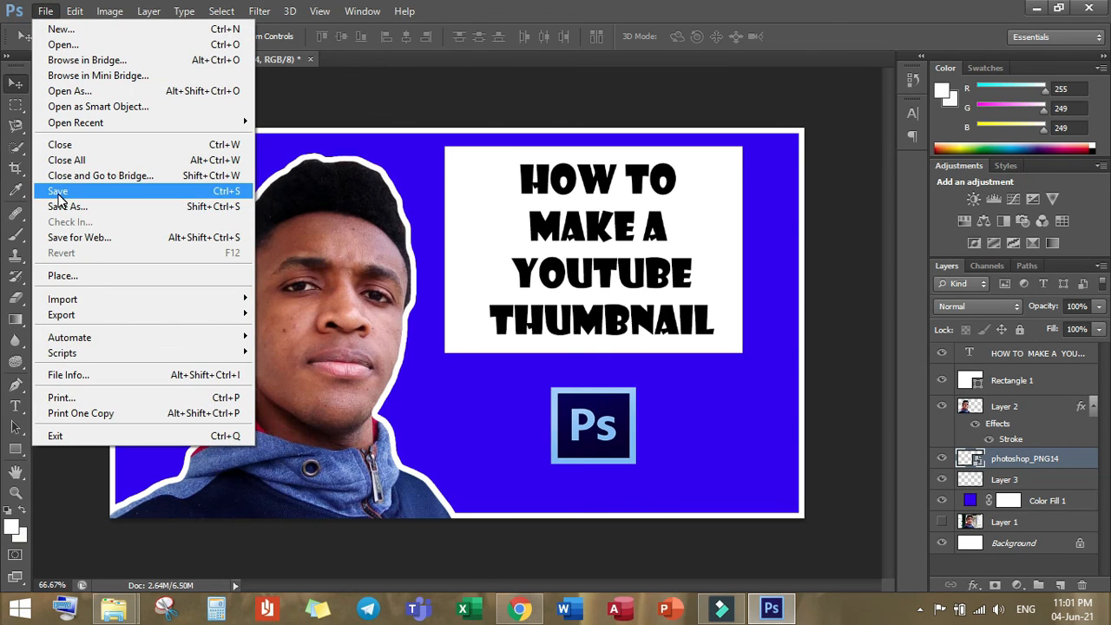
left_click(60, 195)
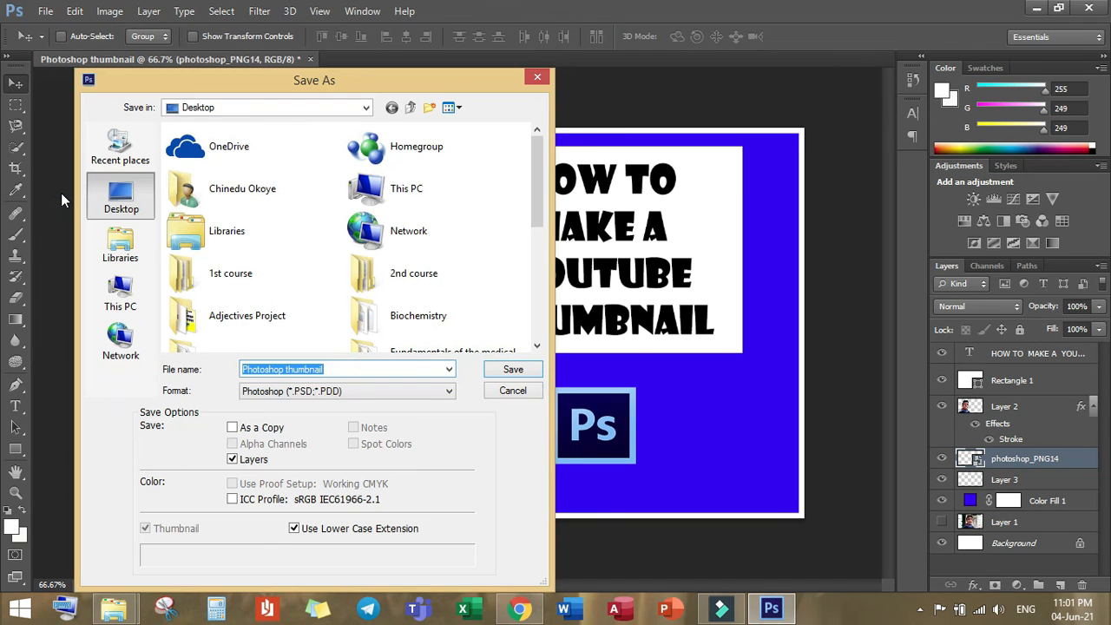
left_click_drag(378, 83, 275, 80)
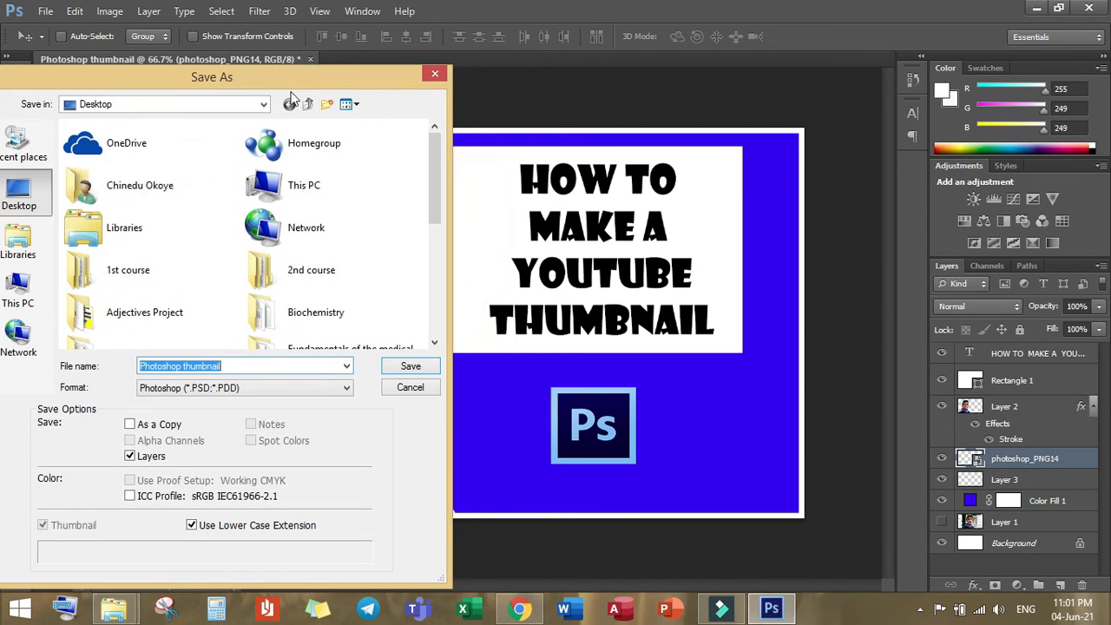
left_click(334, 395)
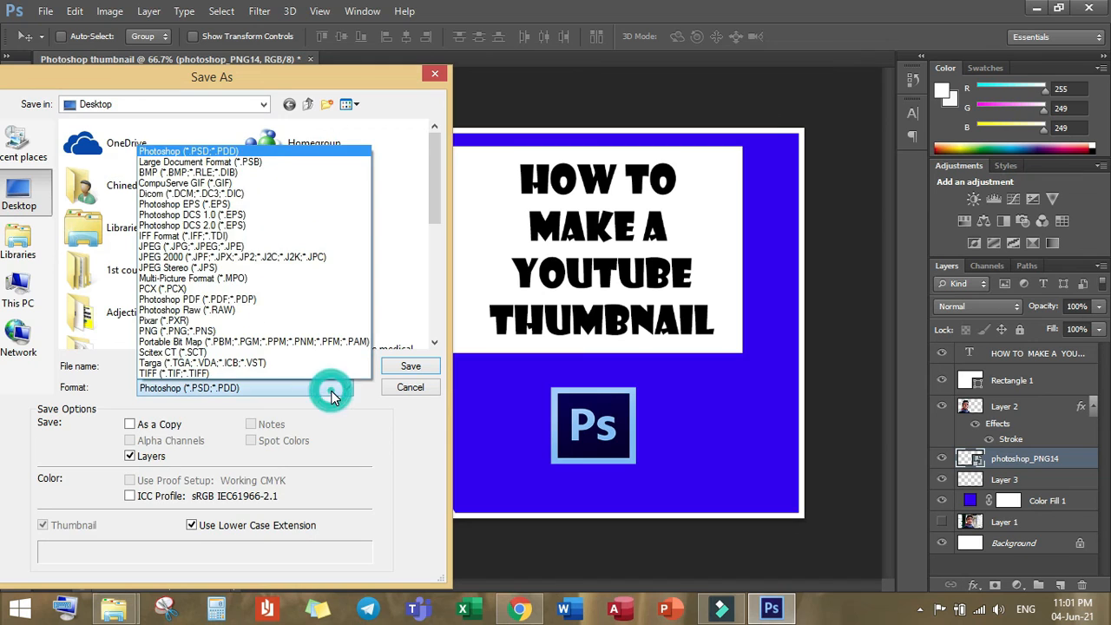
left_click(330, 386)
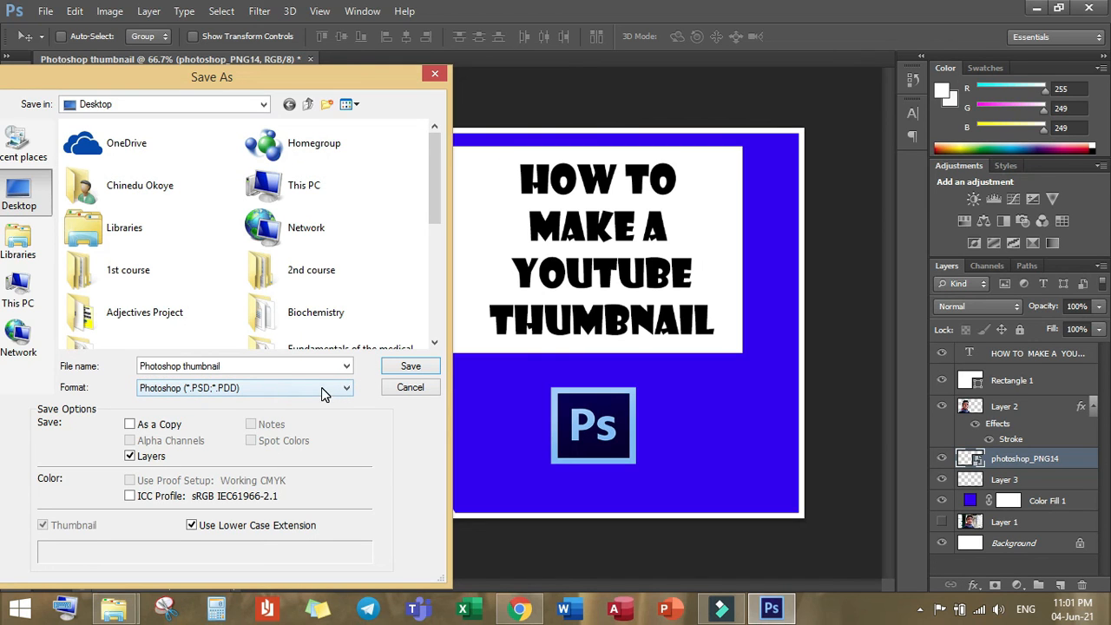
left_click(327, 387)
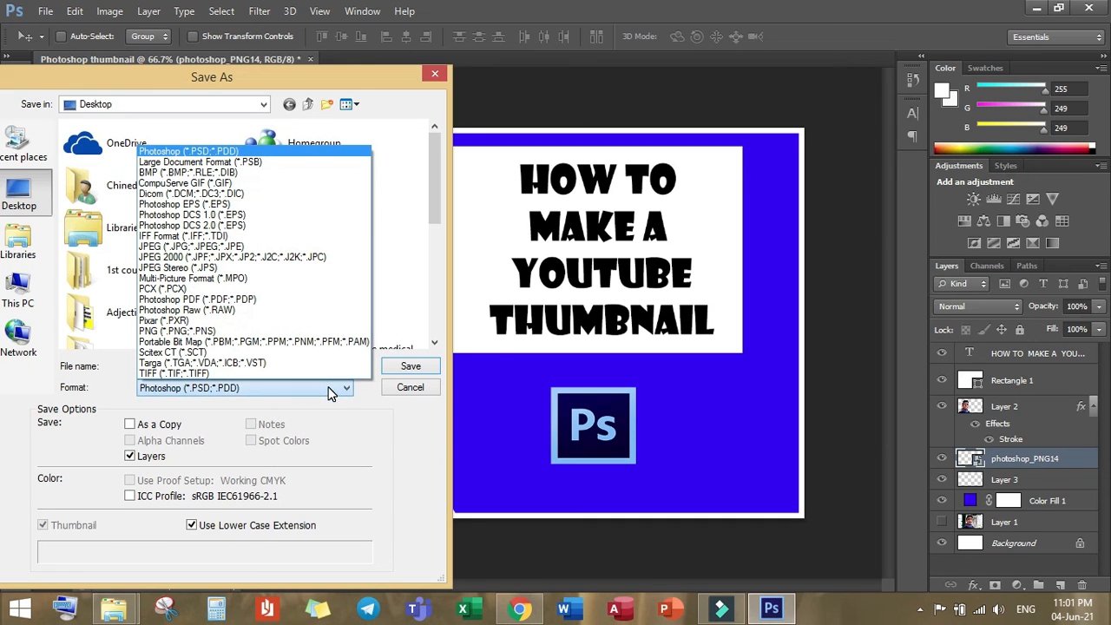
left_click(215, 247)
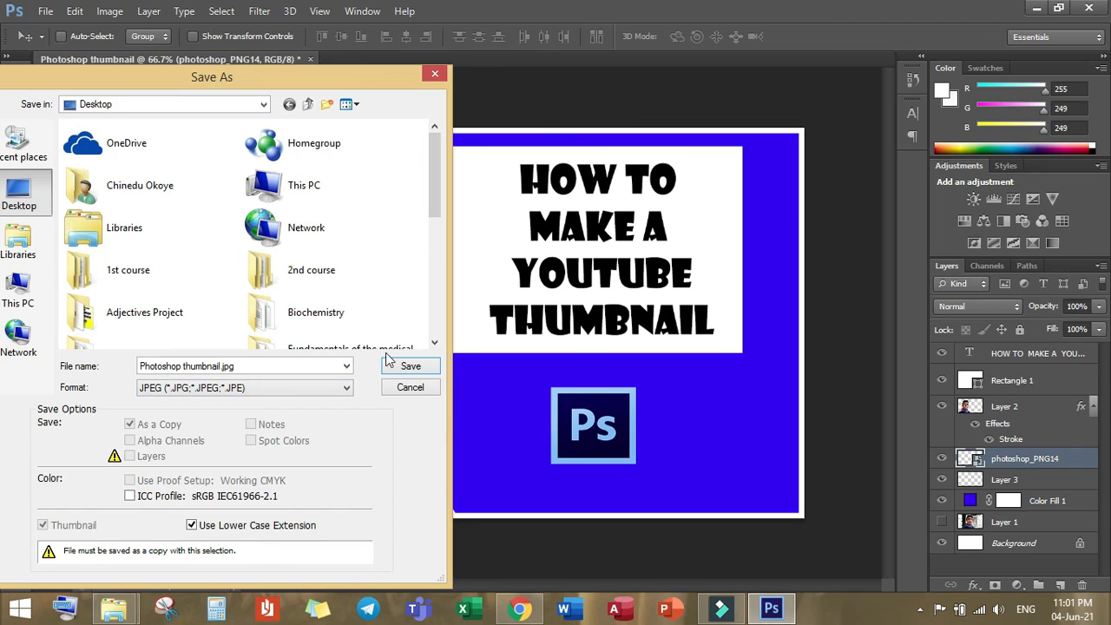
left_click(413, 366)
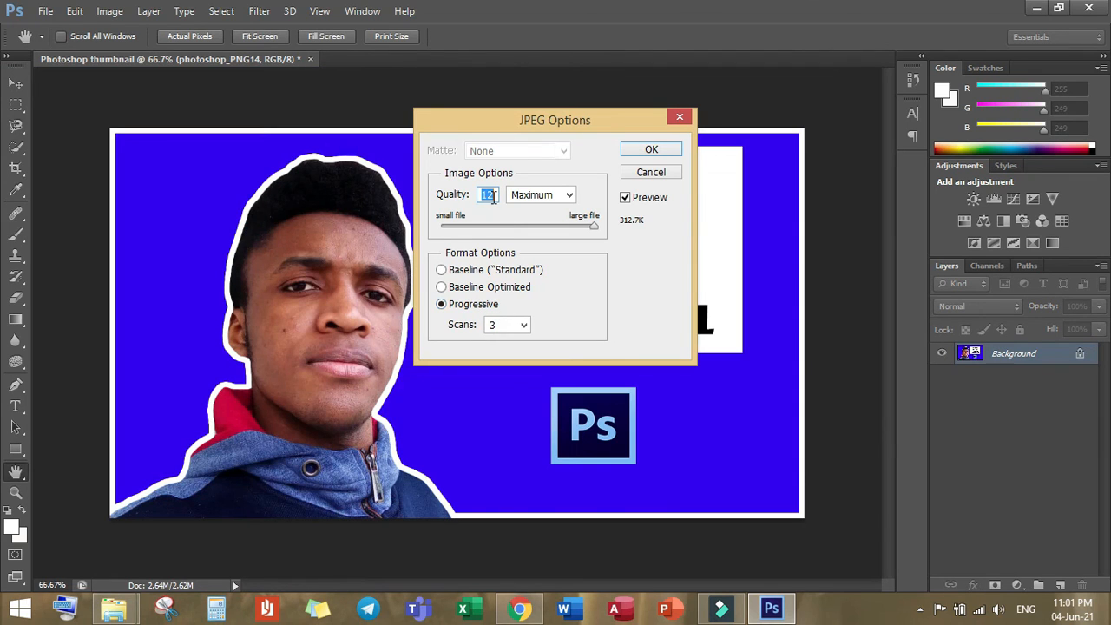
left_click(651, 152)
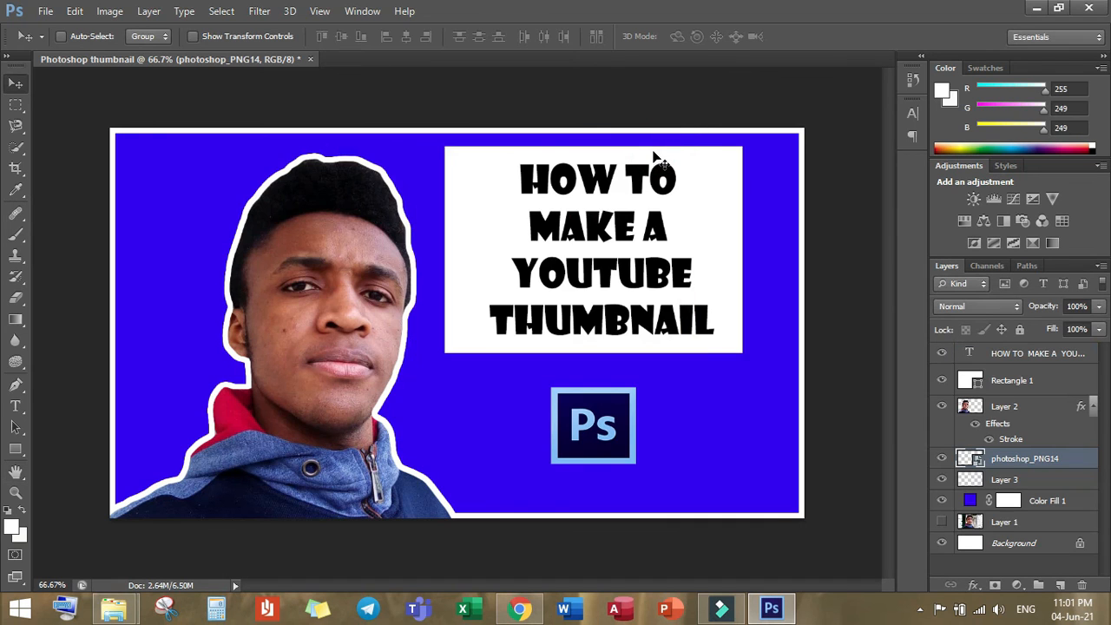